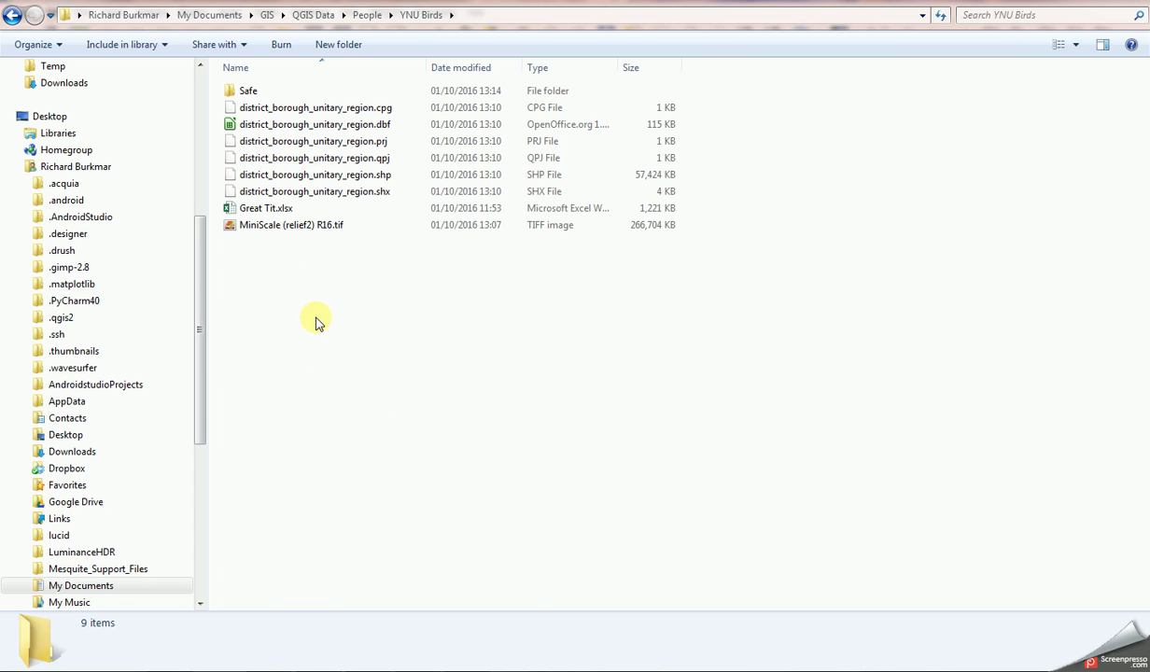
# Step: Open Great Tit.xlsx from the YNU Birds folder in Excel
pyautogui.doubleClick(251, 209)
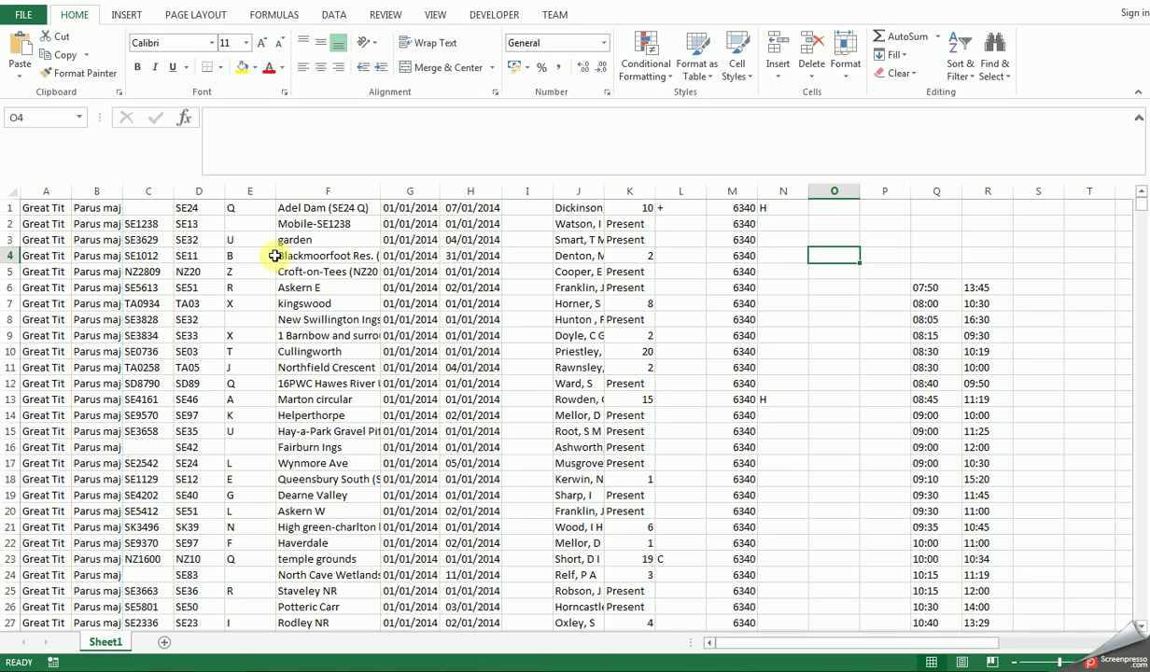
# Step: Insert a blank header row above the records and enter 'Species' in cell B1
pyautogui.click(11, 209)
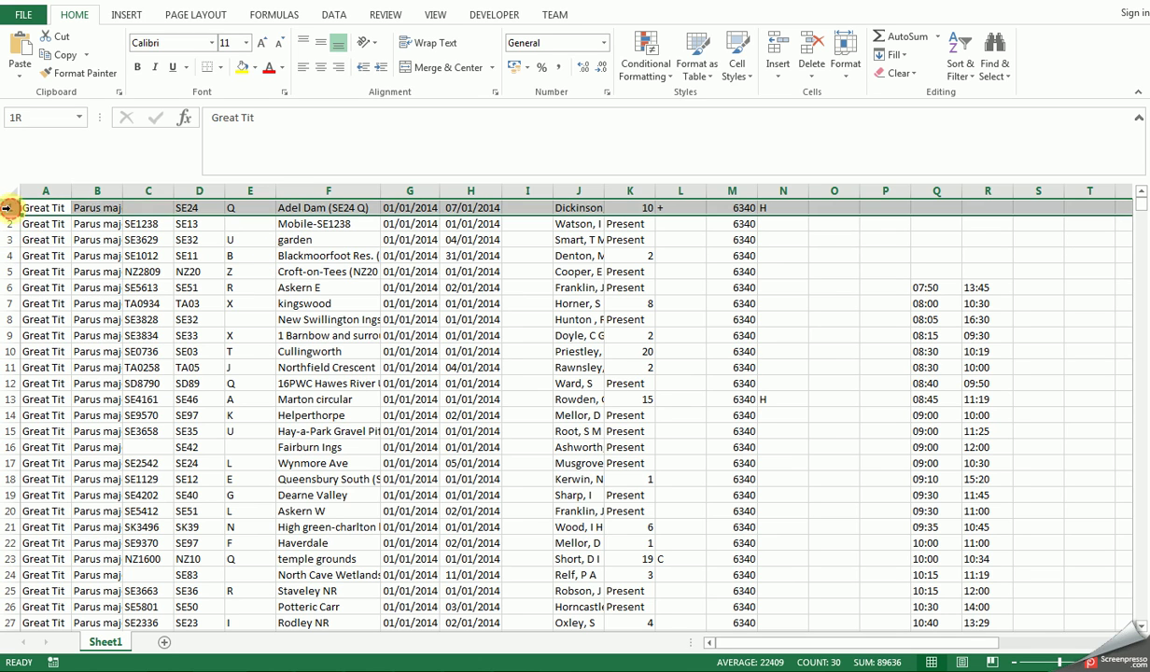
pyautogui.rightClick(11, 210)
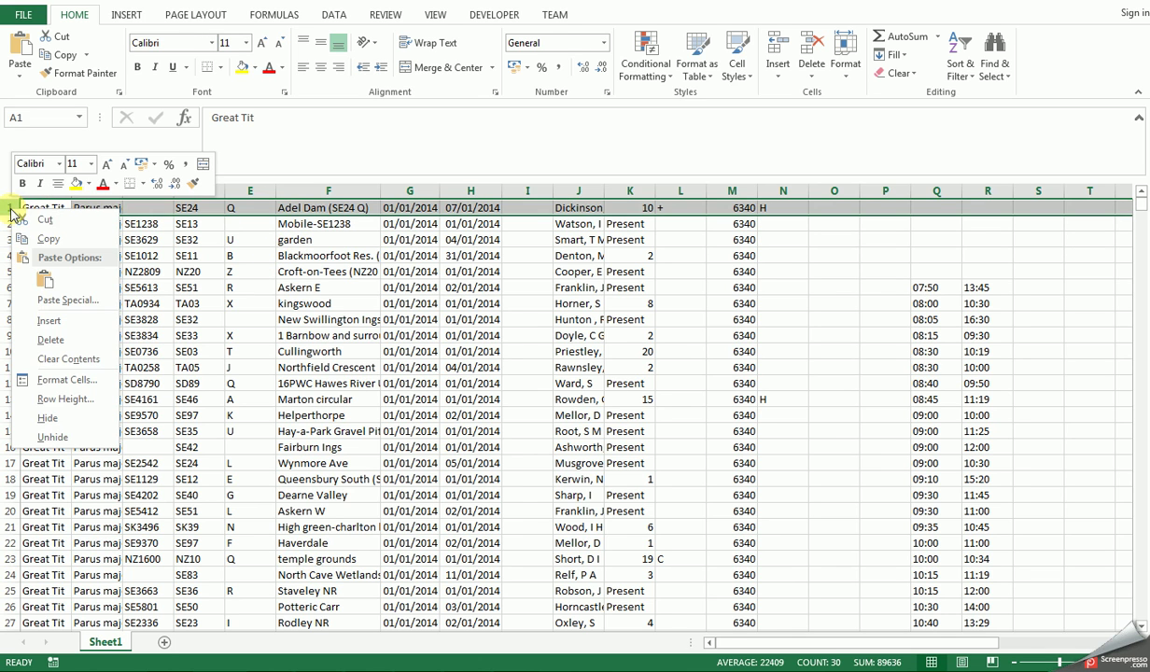
pyautogui.click(47, 321)
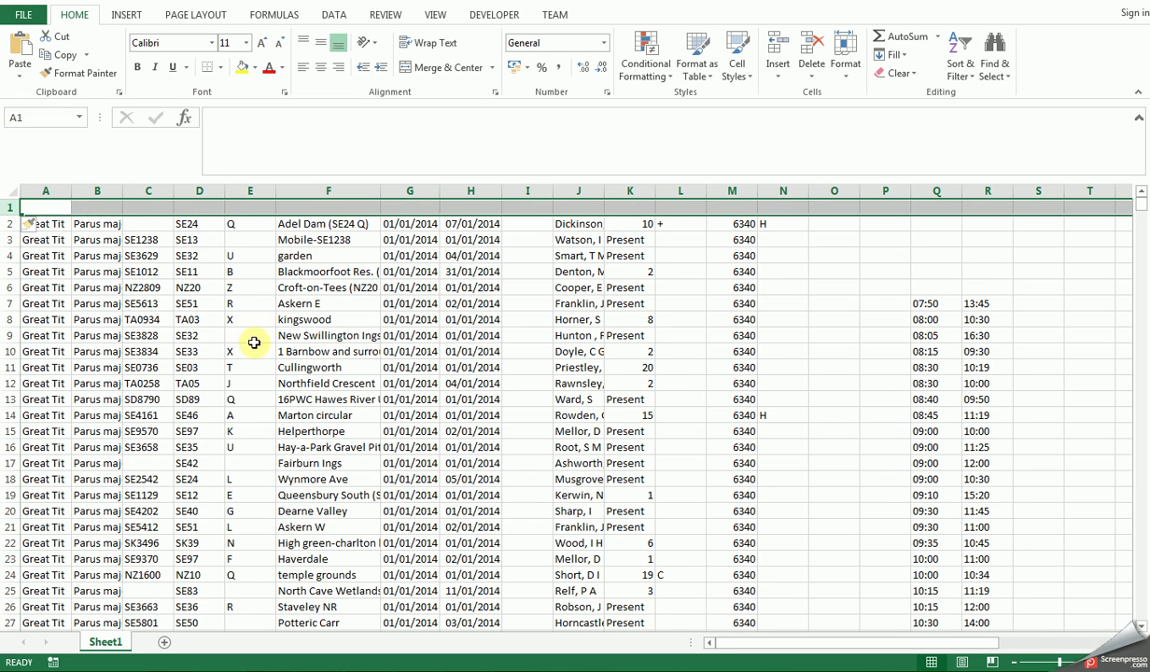
pyautogui.moveTo(91, 206); pyautogui.dragTo(93, 207)
pyautogui.click(94, 208)
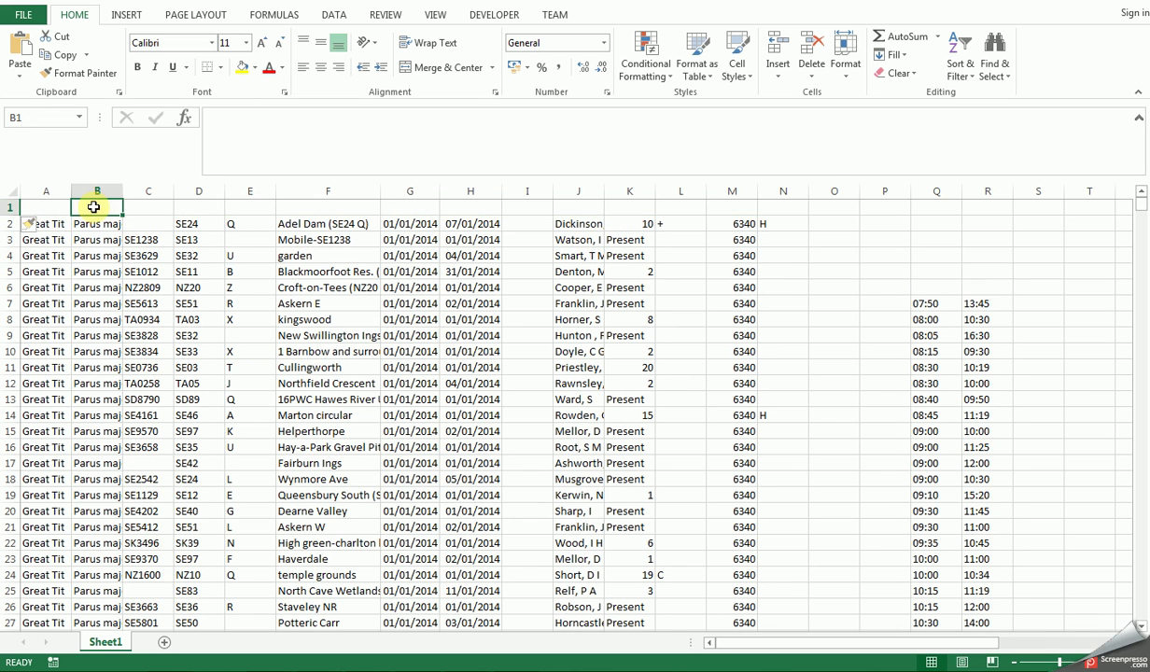
pyautogui.doubleClick(95, 207)
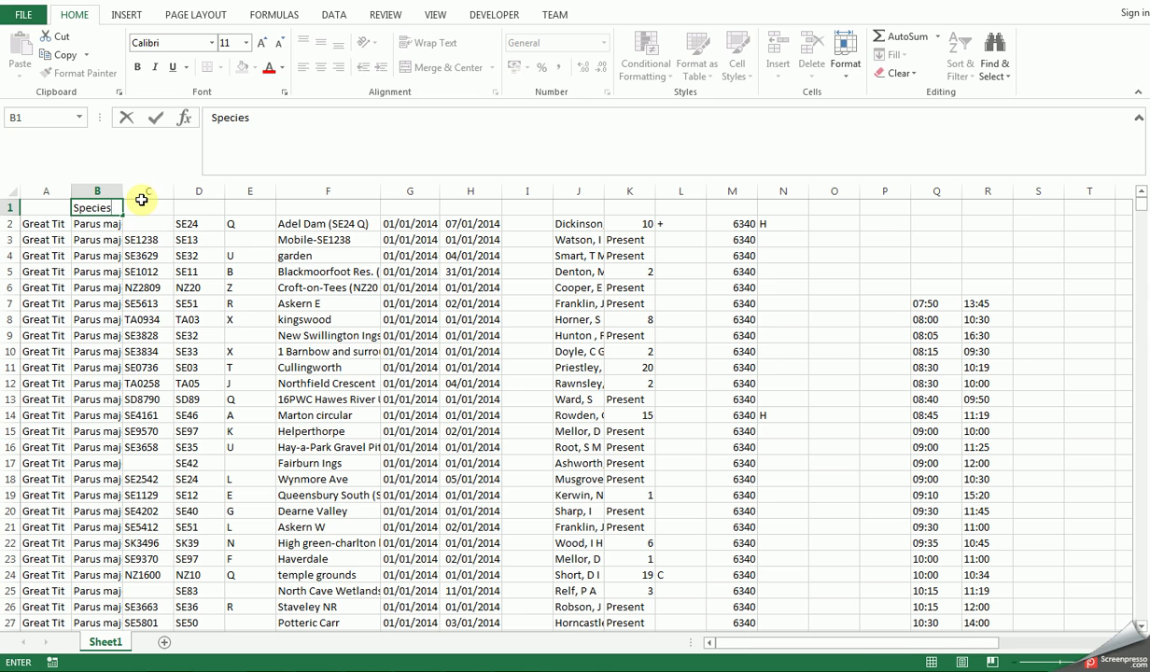
pyautogui.moveTo(147, 193); pyautogui.dragTo(249, 186)
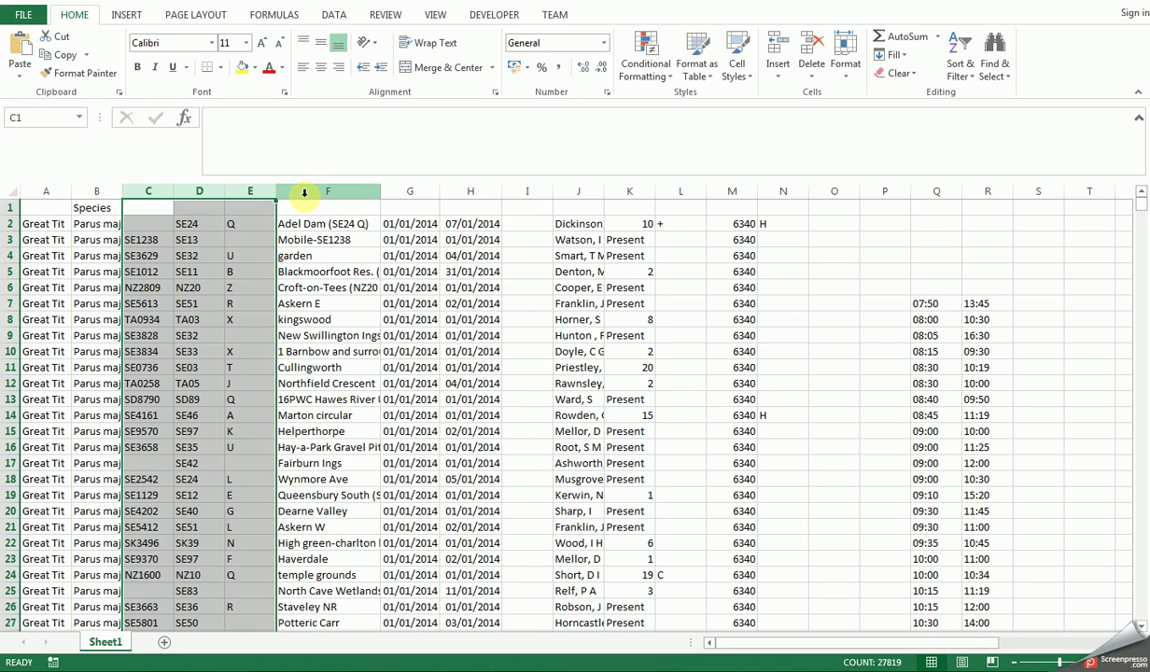
# Step: Insert a blank column F headed 'GridRef' and head the counts column L 'Abundace'
pyautogui.click(303, 193)
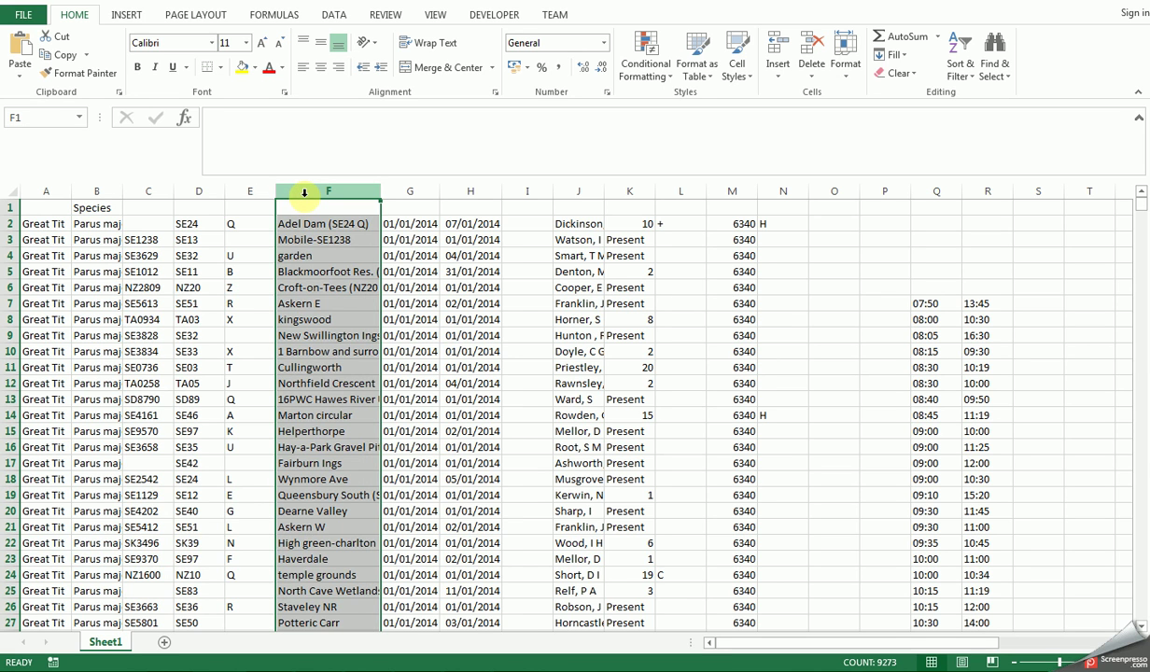
pyautogui.rightClick(303, 193)
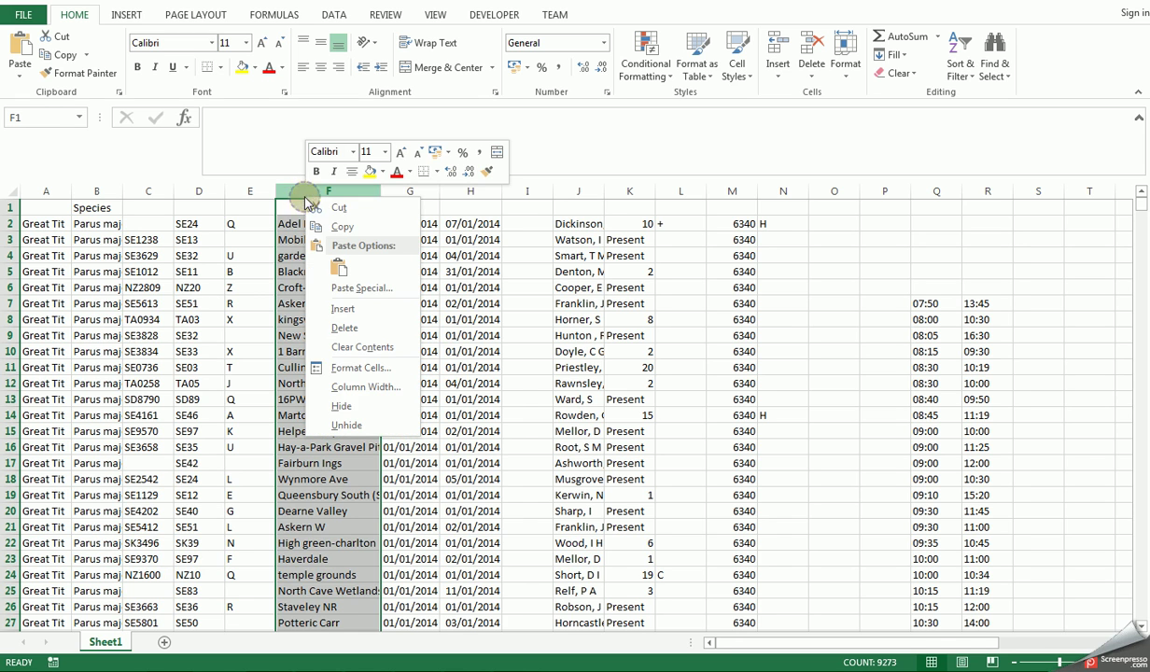
pyautogui.click(297, 236)
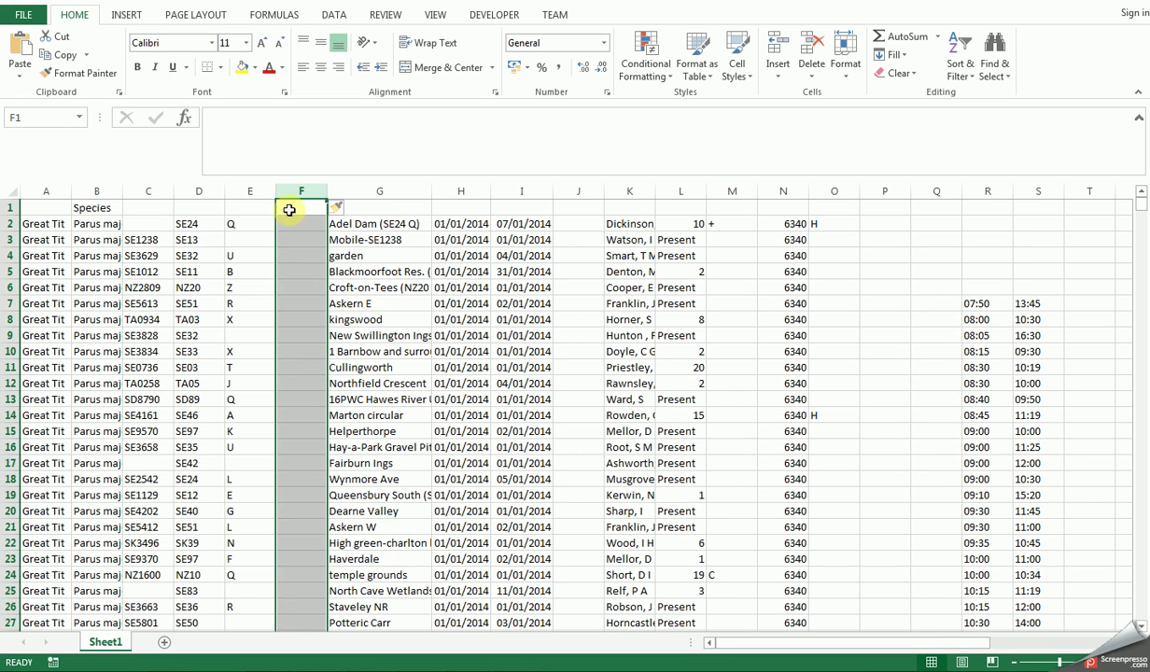
pyautogui.doubleClick(288, 209)
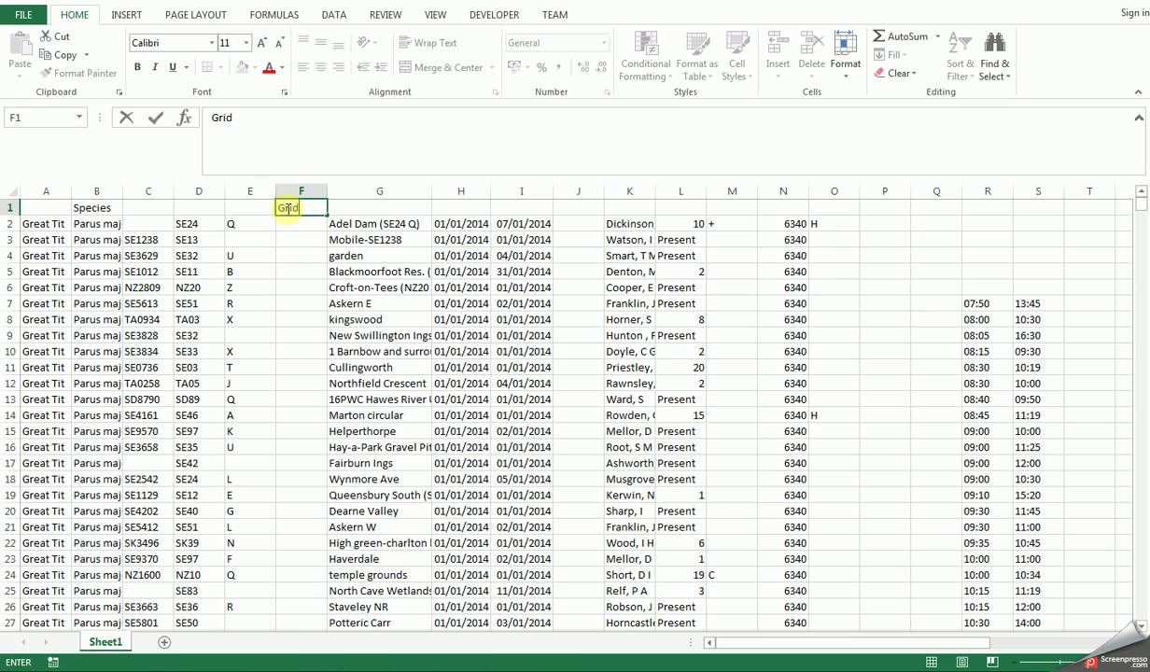
pyautogui.write('GridRef')
pyautogui.press('Return')
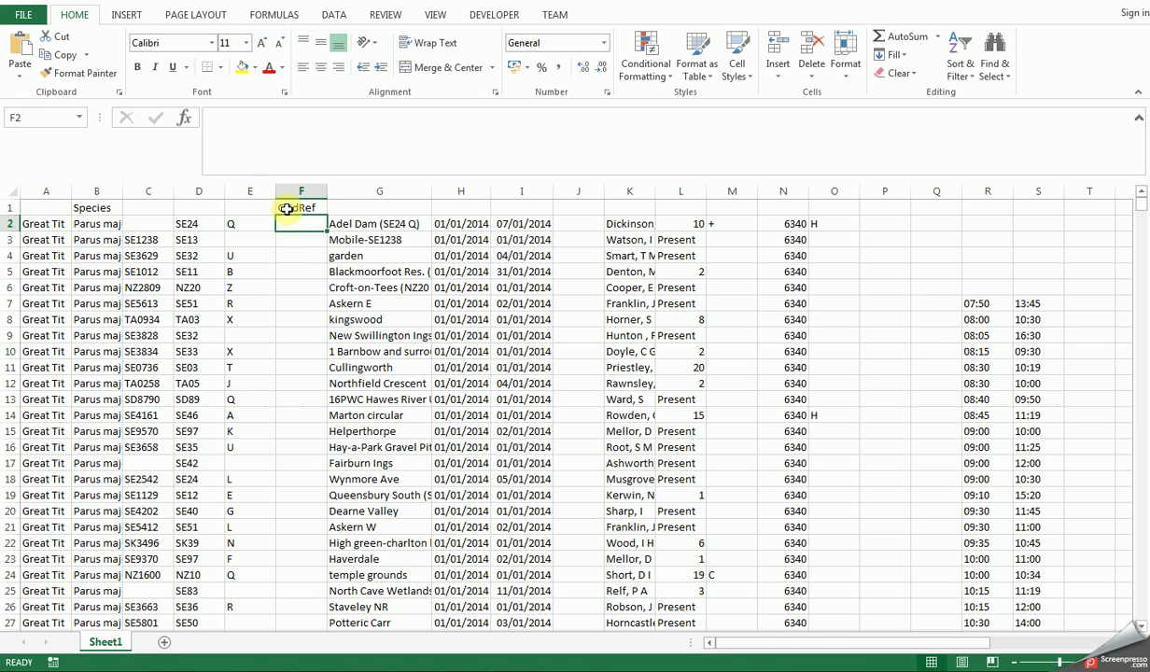
pyautogui.doubleClick(680, 206)
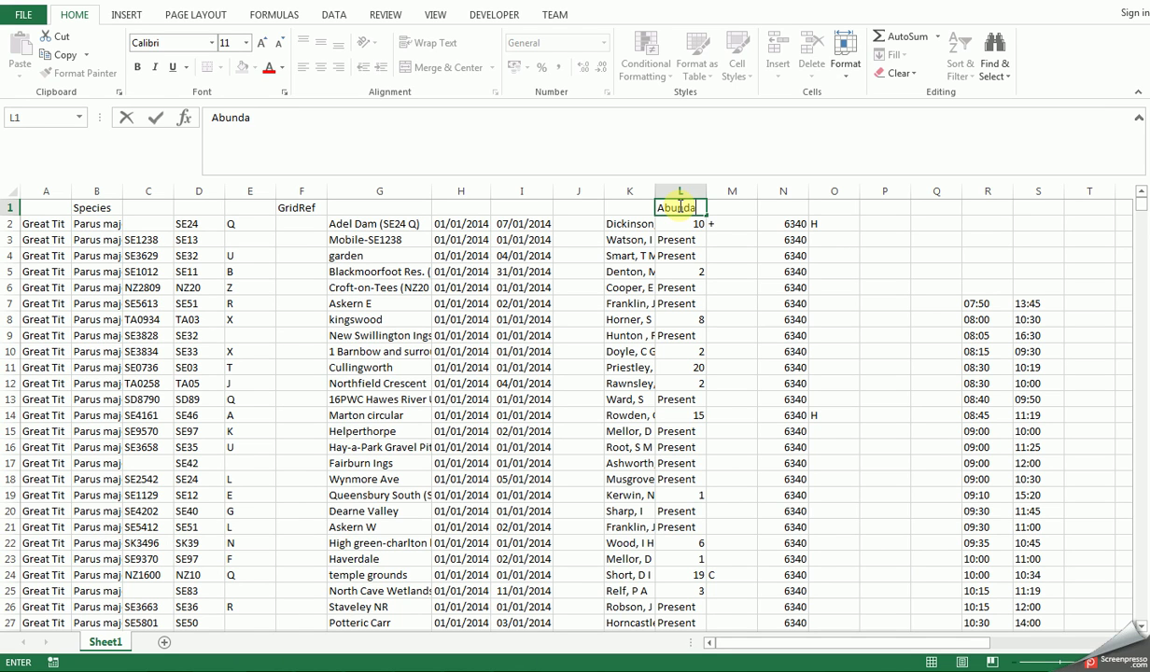
pyautogui.click(724, 271)
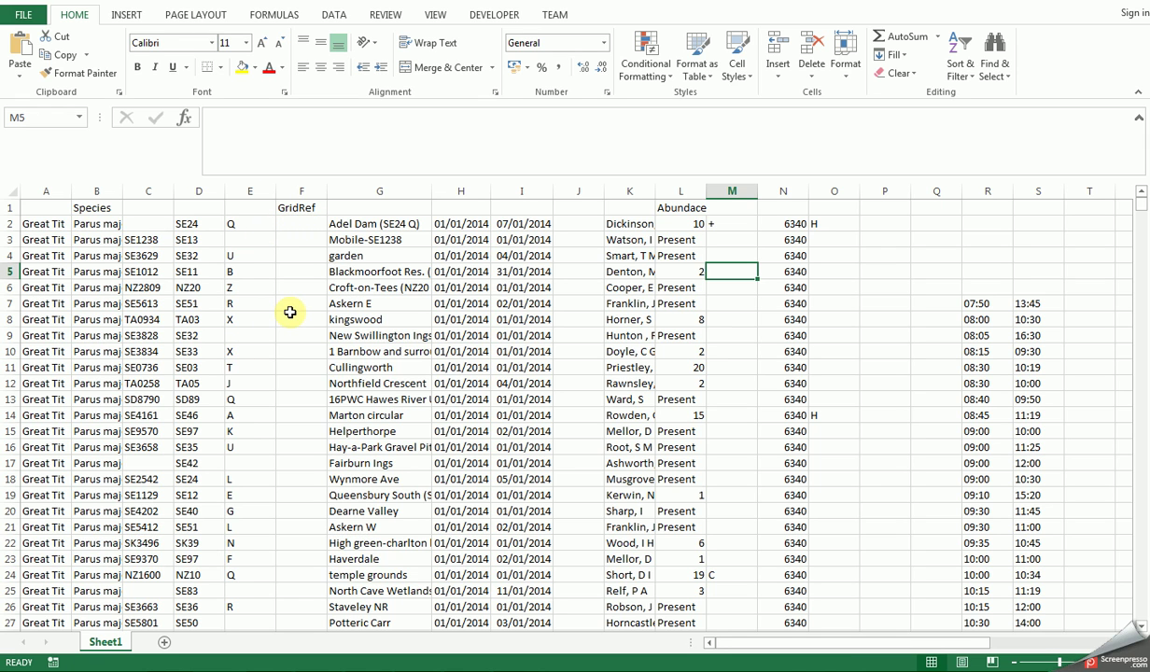
# Step: Paste =IF(C2<>"",C2,(IF(E2<>"",D2&E2,D2))) from Notepad into F2, giving SE24Q
pyautogui.hotkey('alt', 'Tab')
pyautogui.click(526, 123)
pyautogui.moveTo(527, 123); pyautogui.dragTo(227, 122)
pyautogui.hotkey('ctrl', 'c')
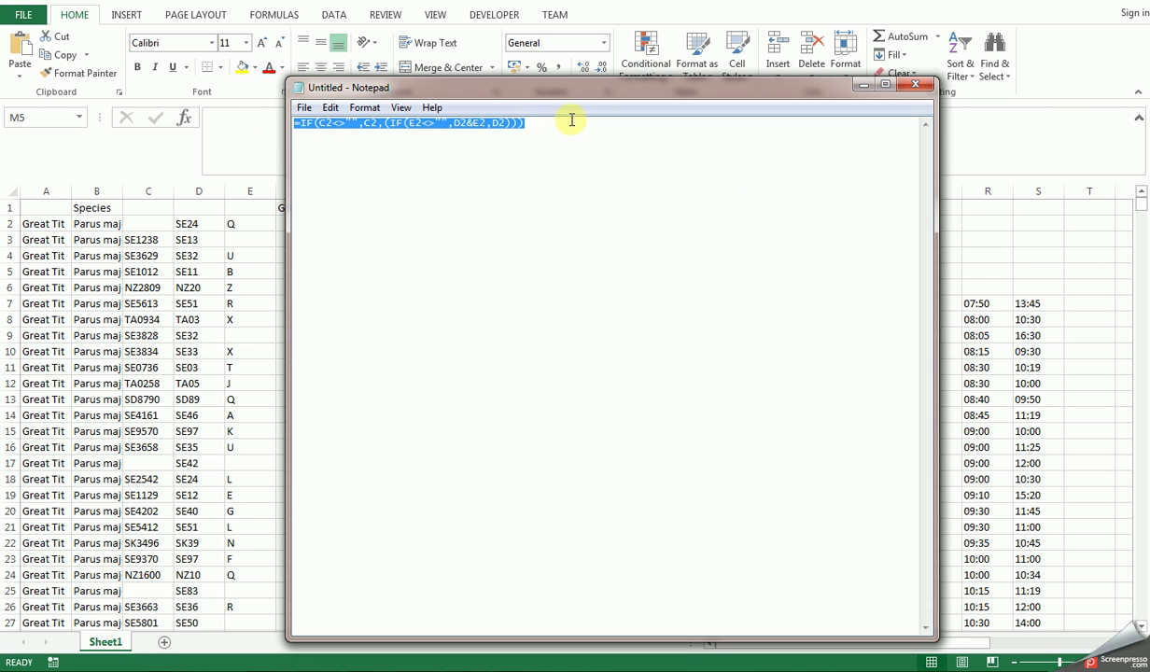
pyautogui.click(864, 84)
pyautogui.doubleClick(292, 224)
pyautogui.hotkey('ctrl', 'v')
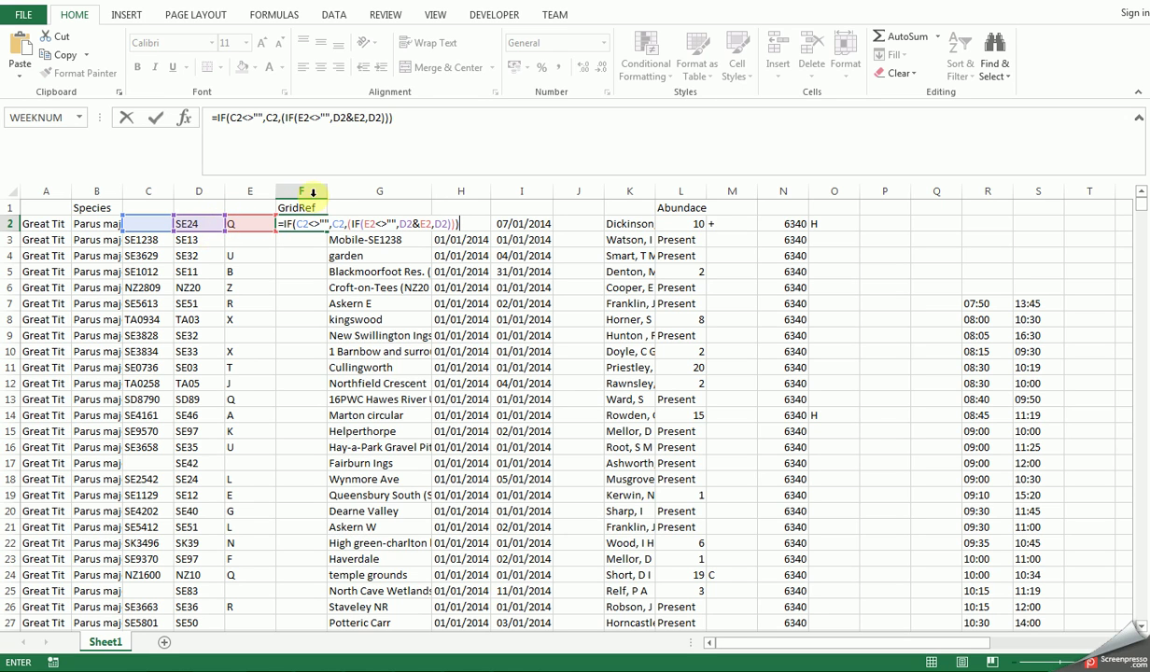
pyautogui.click(424, 117)
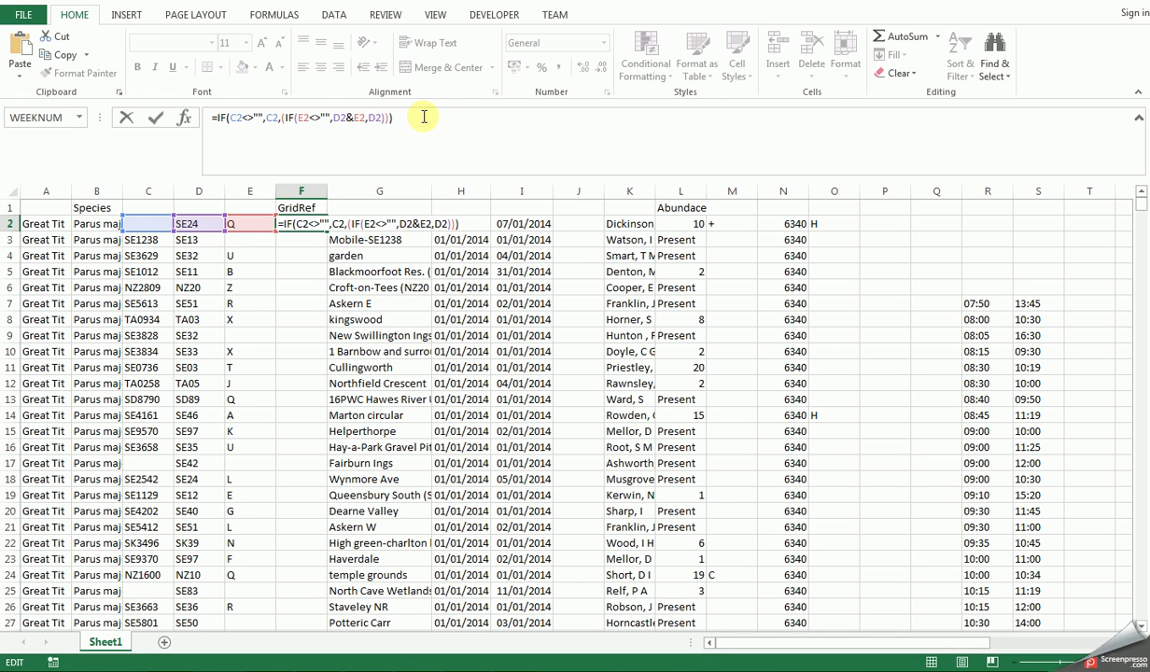
pyautogui.press('Return')
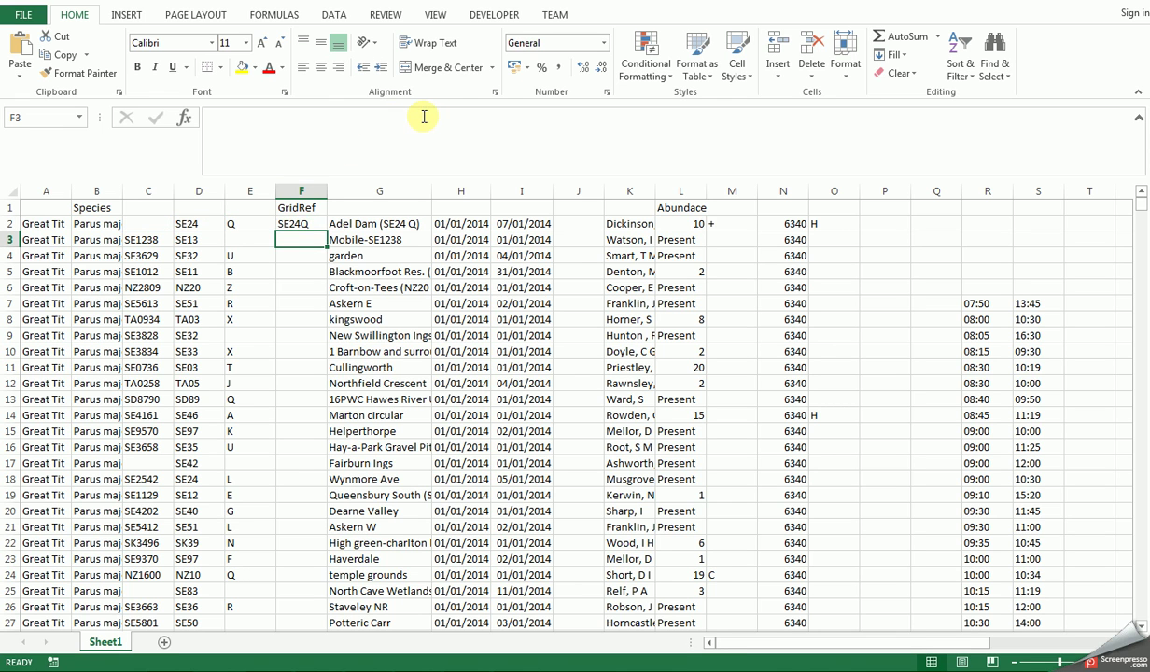
# Step: Fill the GridRef formula from F2 down column F to row 9274
pyautogui.click(290, 224)
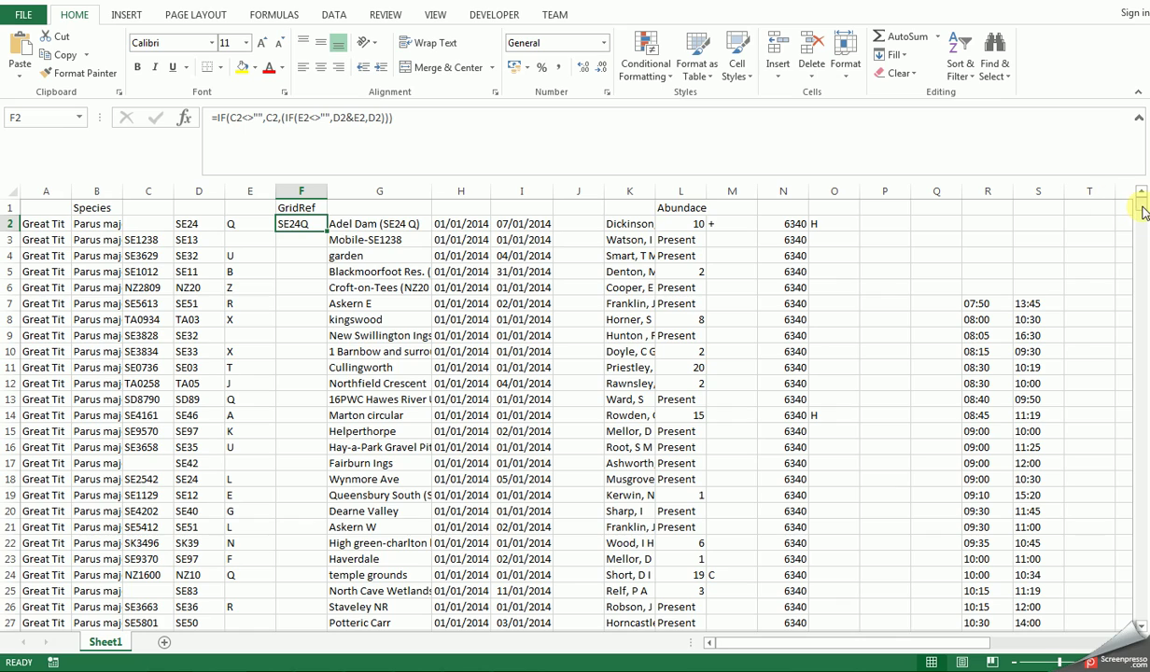
pyautogui.moveTo(1142, 213); pyautogui.dragTo(1140, 616)
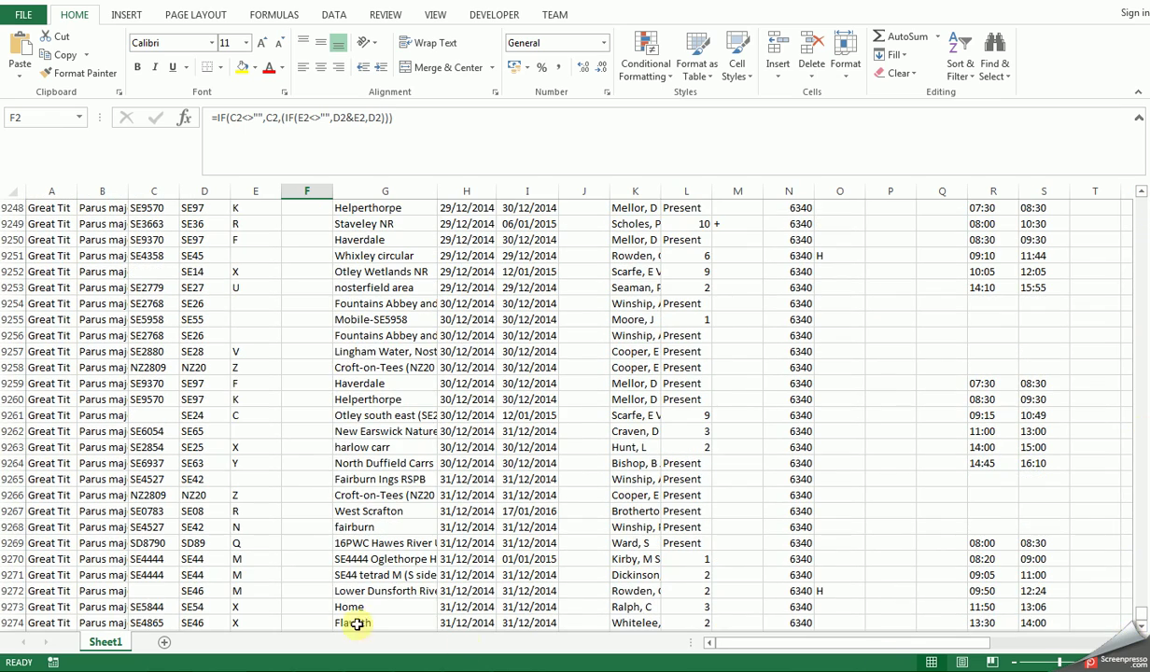
pyautogui.scroll(-1, 688, 549)
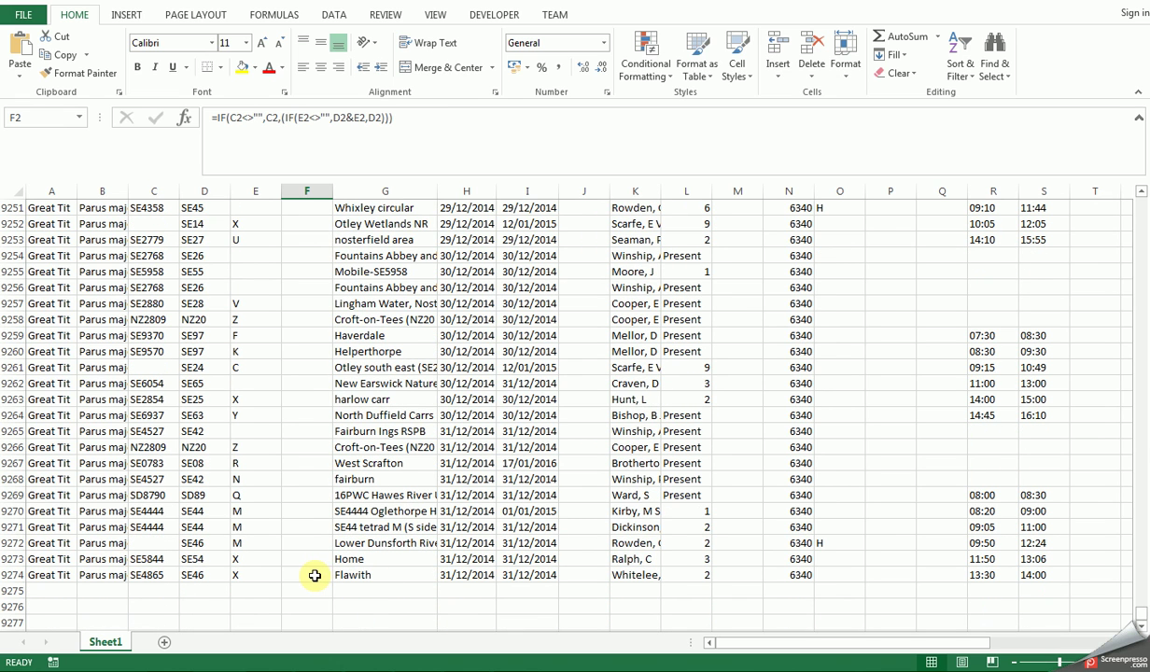
pyautogui.keyDown('shift'); pyautogui.click(315, 575); pyautogui.keyUp('shift')
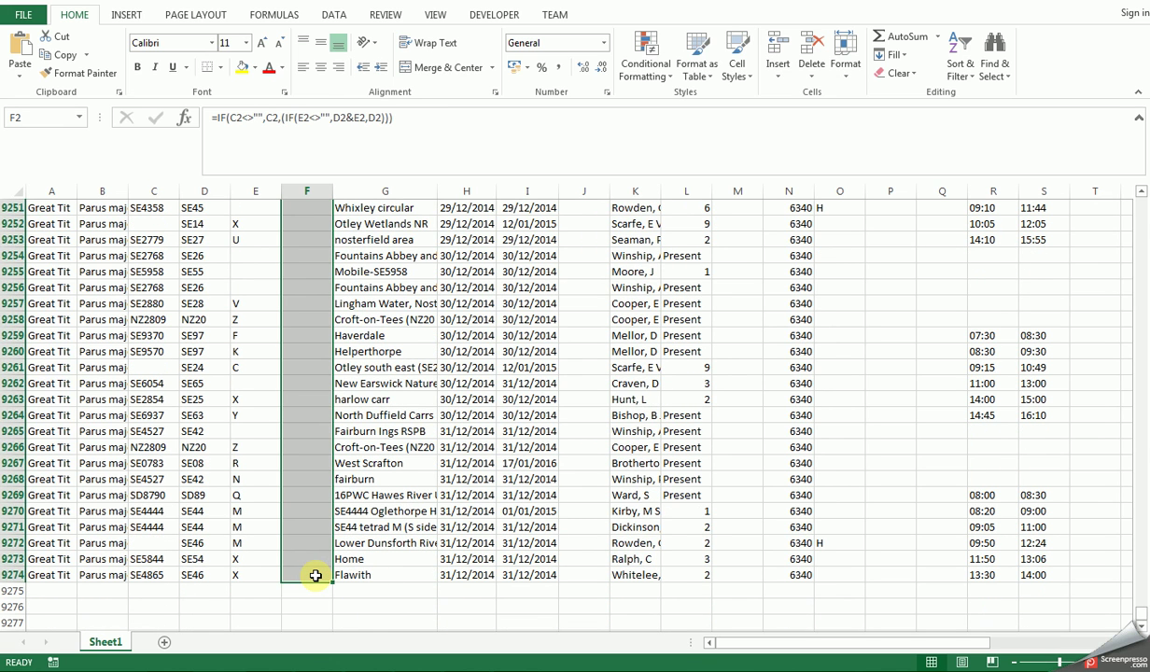
pyautogui.hotkey('ctrl', 'v')
pyautogui.press('Escape')
# Step: Check the filled grid references in F2, F3 and D17
pyautogui.moveTo(1139, 613); pyautogui.dragTo(1138, 191)
pyautogui.click(284, 224)
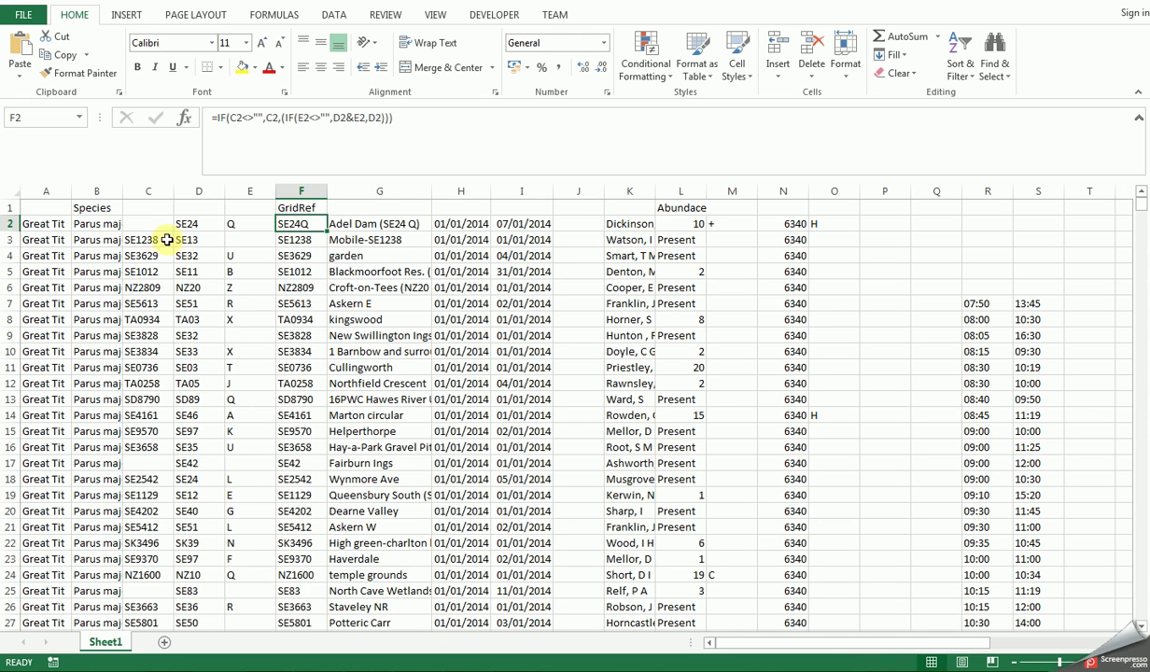
pyautogui.click(293, 241)
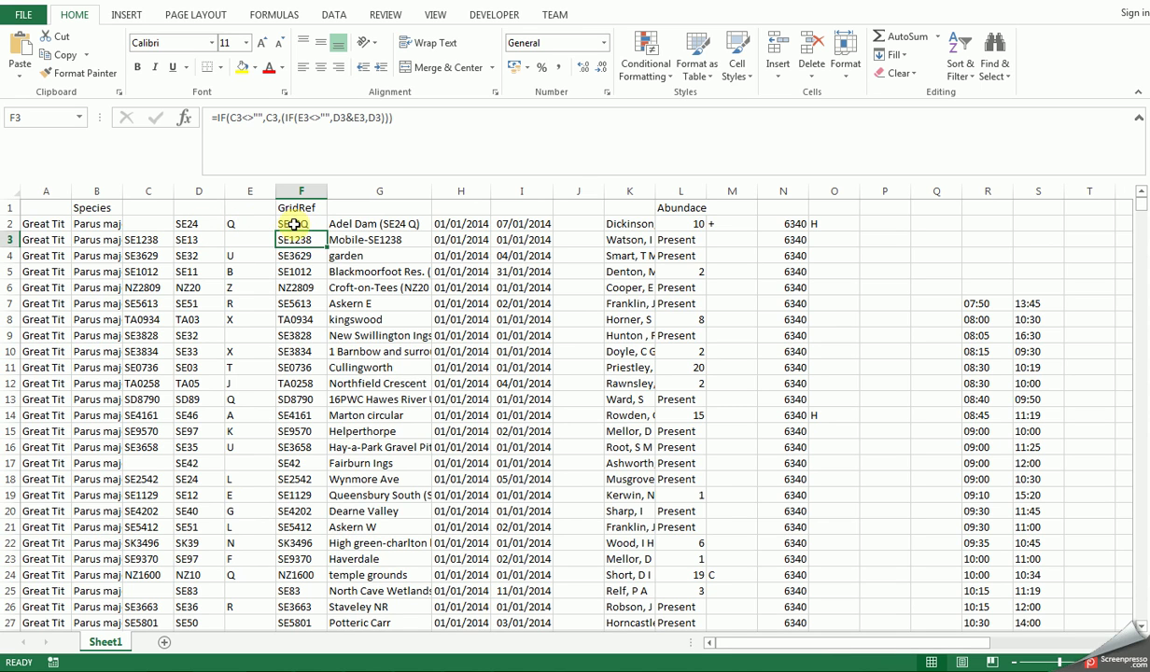
pyautogui.click(294, 225)
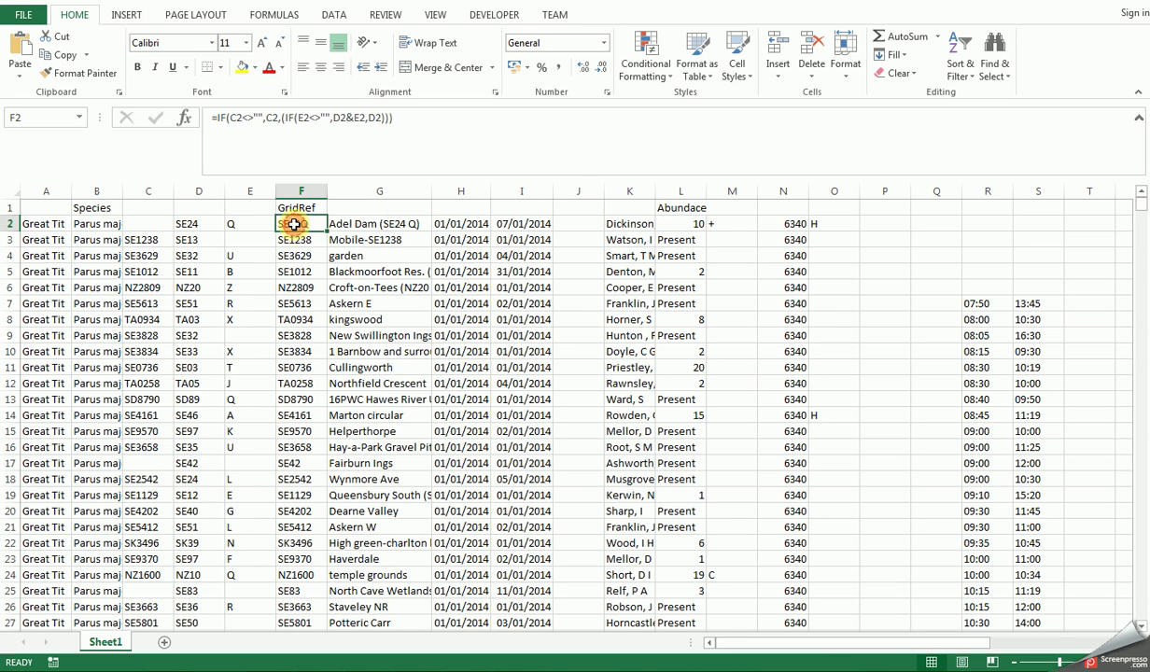
pyautogui.click(191, 463)
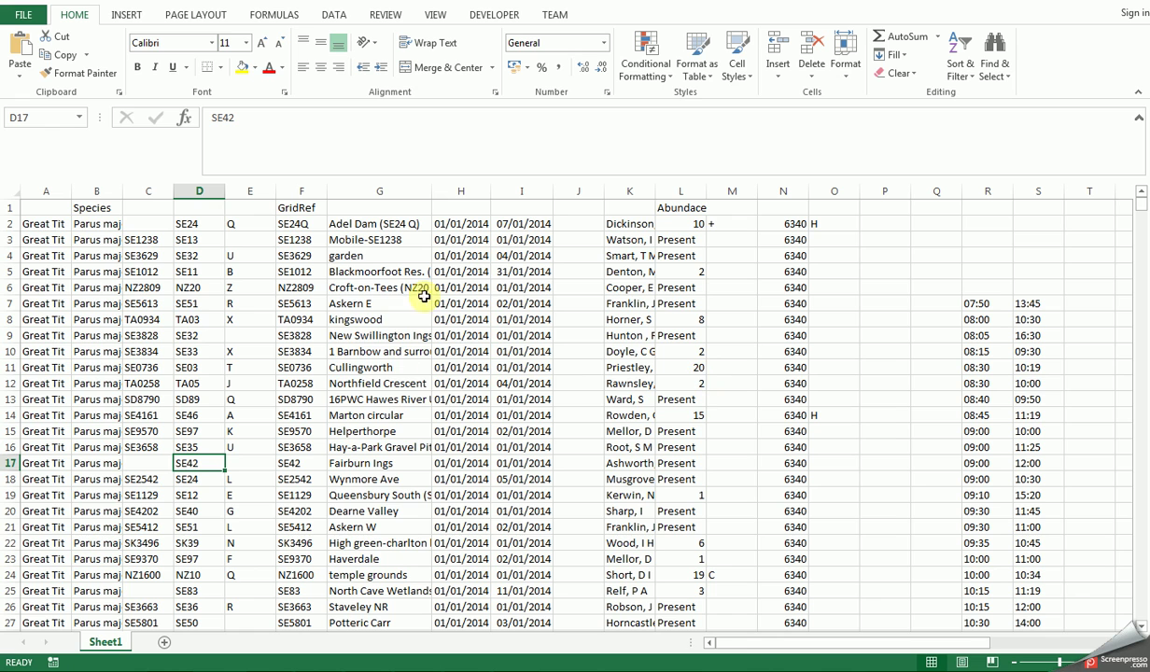
# Step: Save the sheet as Great Tit.csv (CSV Comma delimited), then close Excel without saving
pyautogui.click(23, 14)
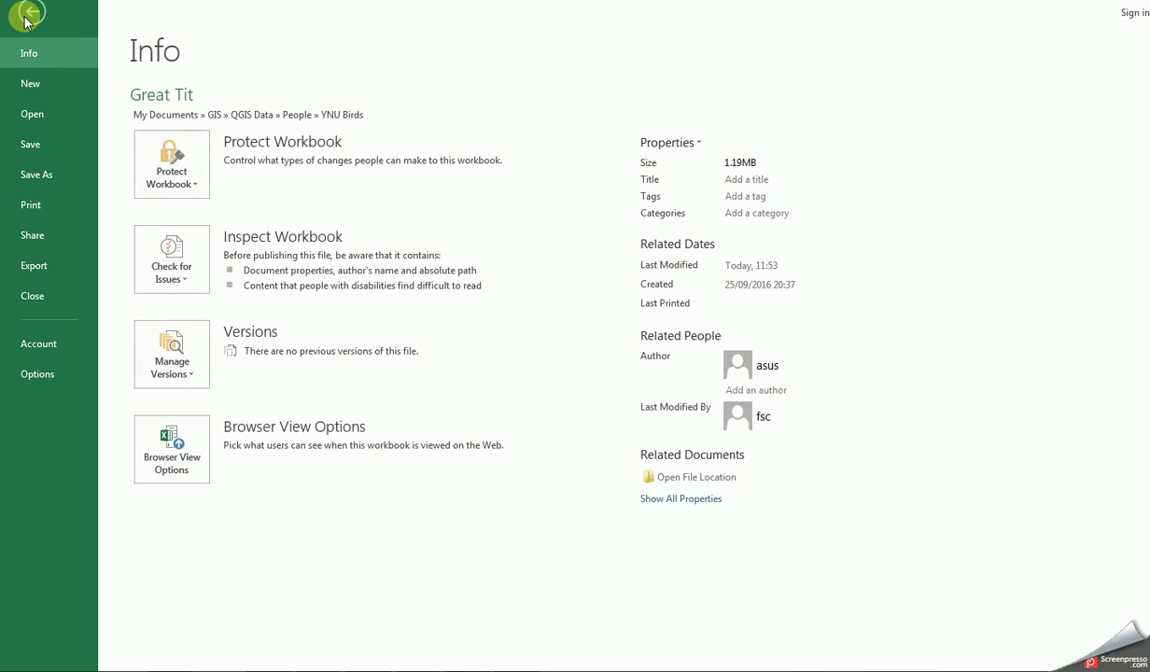
pyautogui.click(38, 178)
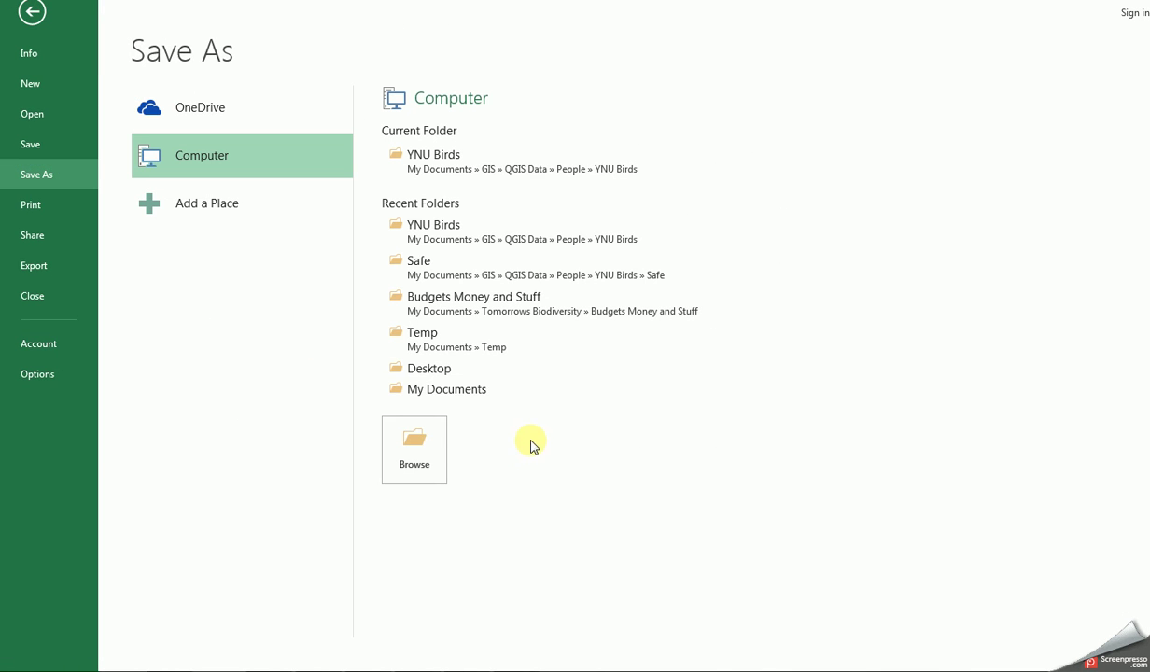
pyautogui.click(431, 453)
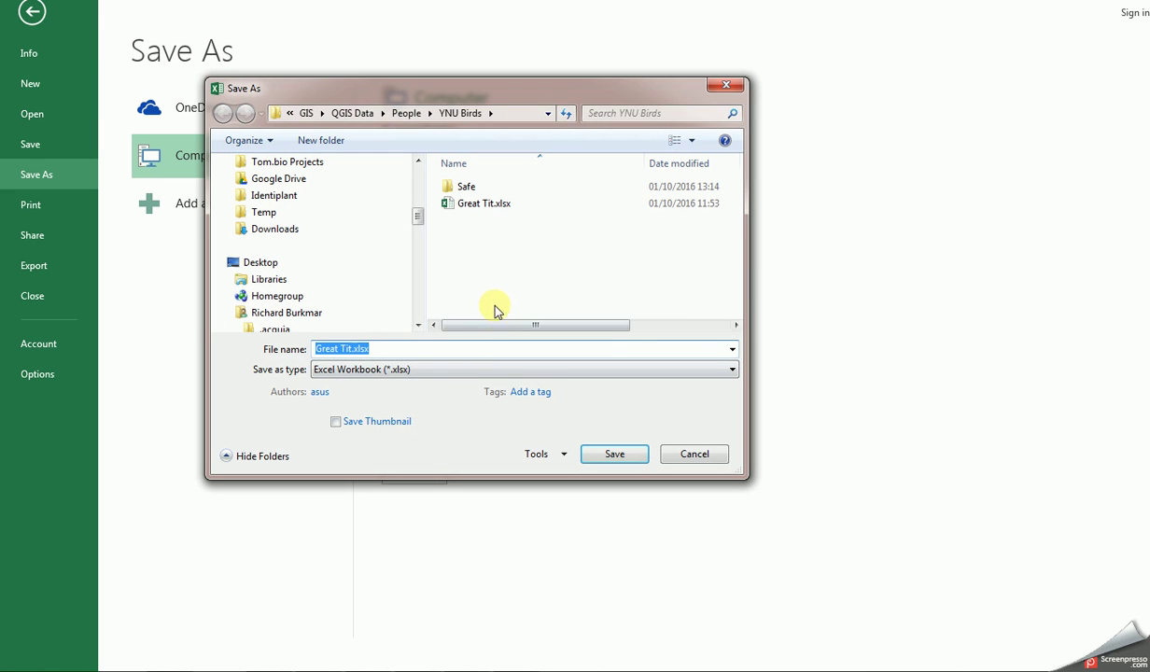
pyautogui.click(429, 371)
pyautogui.click(411, 204)
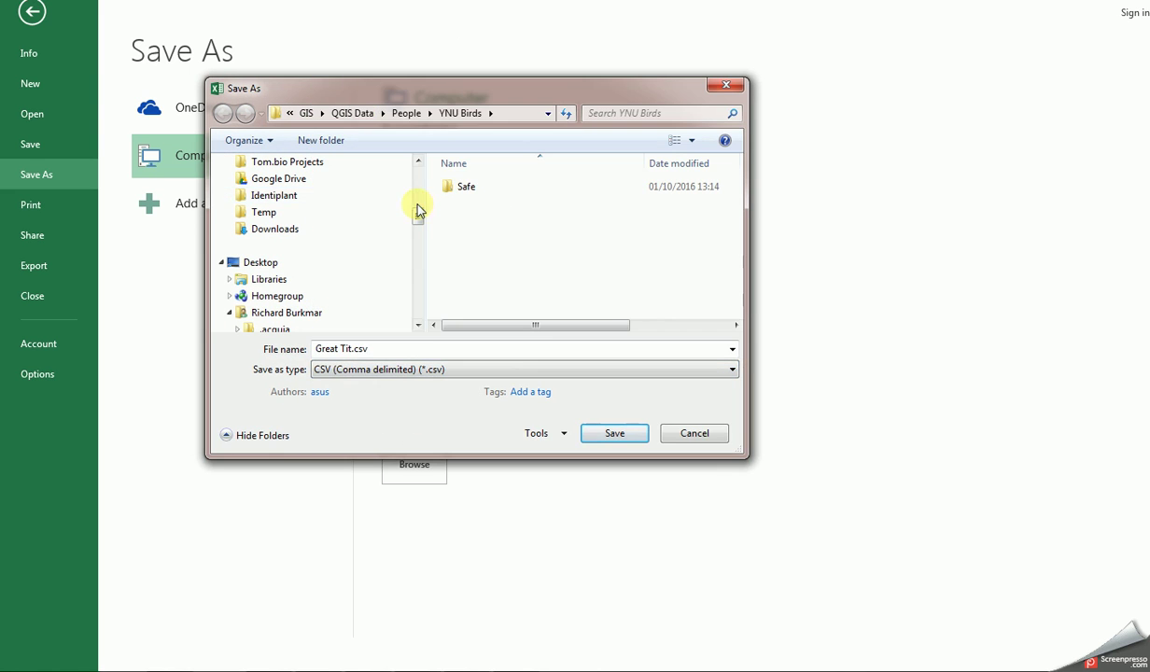
pyautogui.click(628, 434)
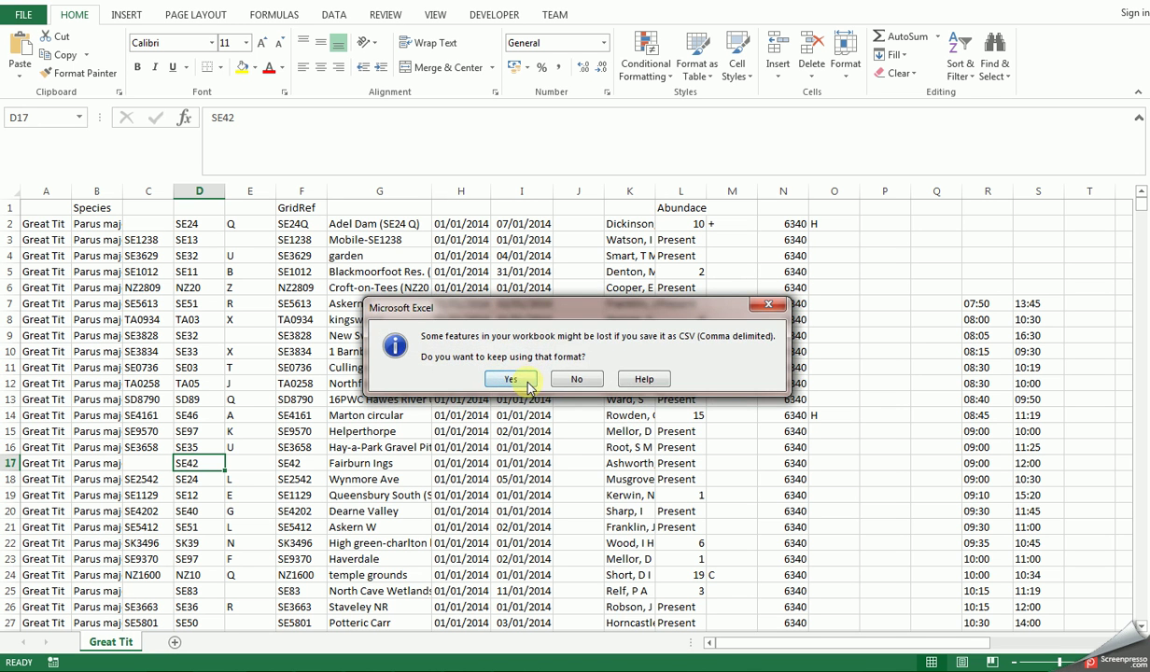
pyautogui.click(512, 379)
pyautogui.click(1136, 4)
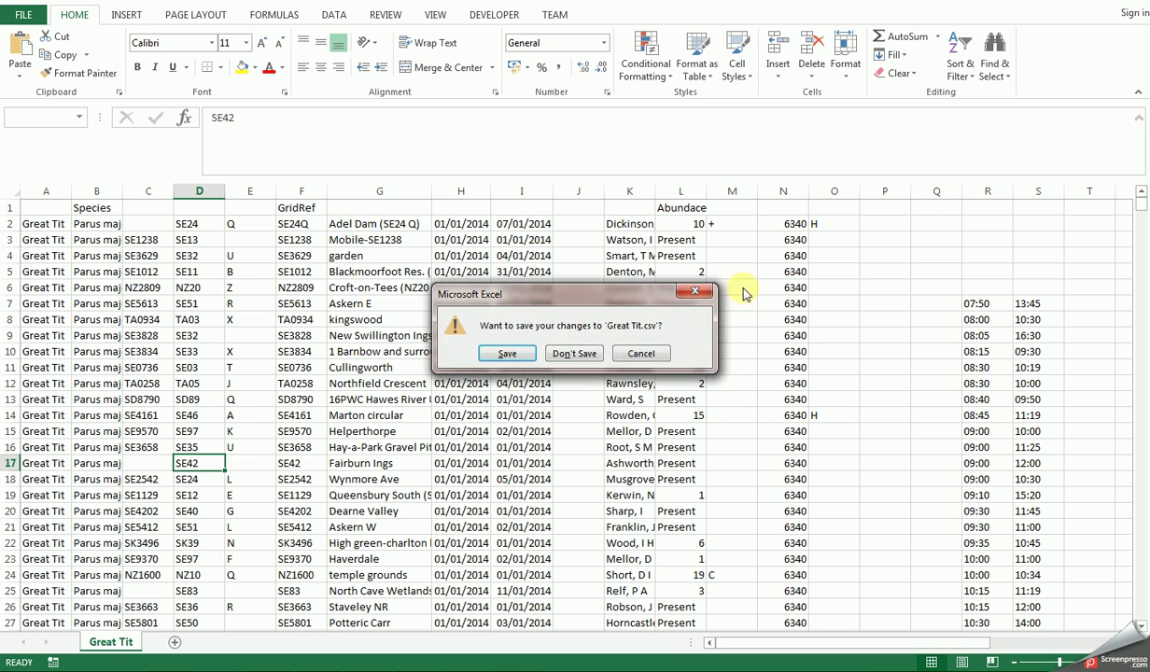
pyautogui.click(570, 353)
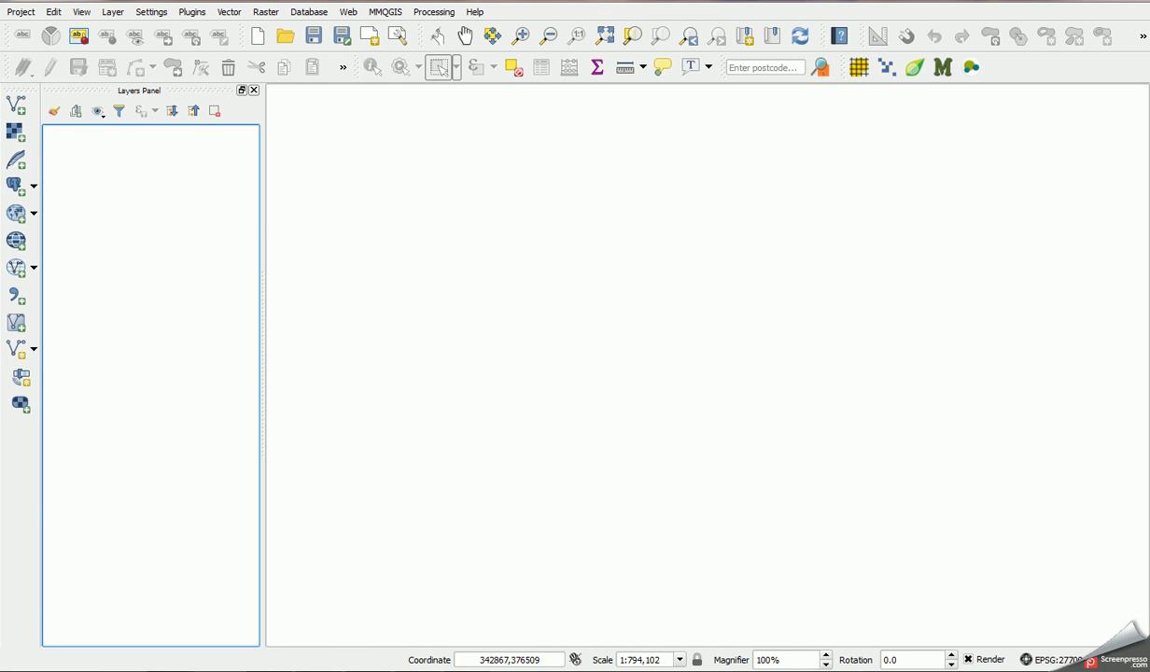
pyautogui.moveTo(366, 668)
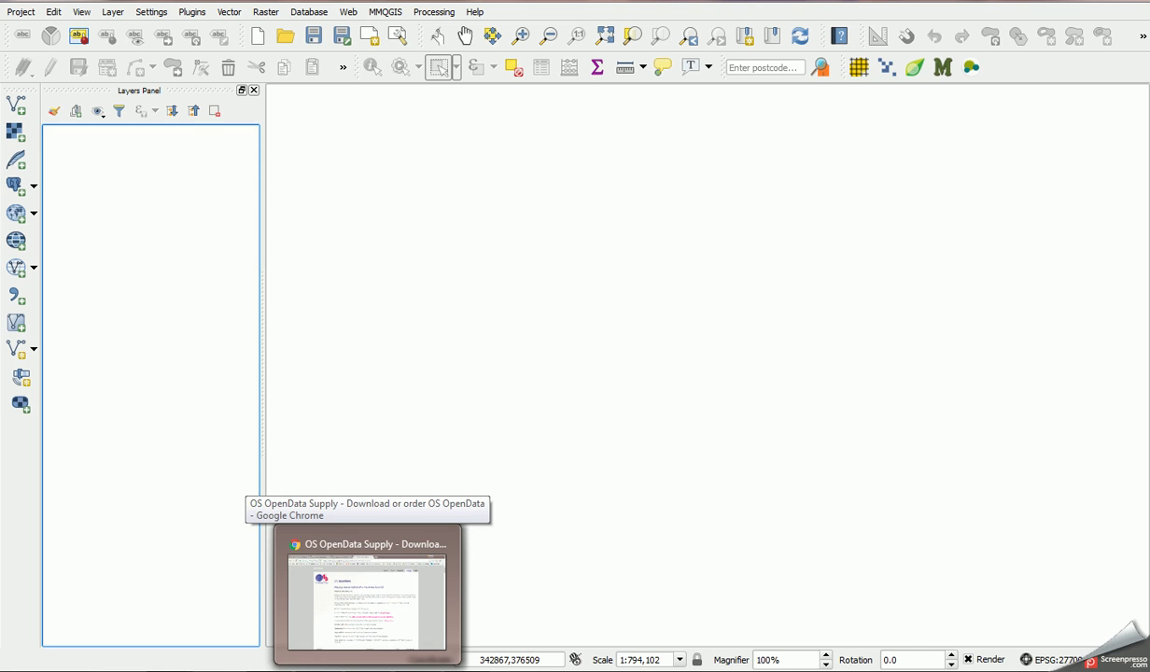
# Step: Bring up the OS OpenData products download page in Chrome and scroll its product list
pyautogui.click(367, 598)
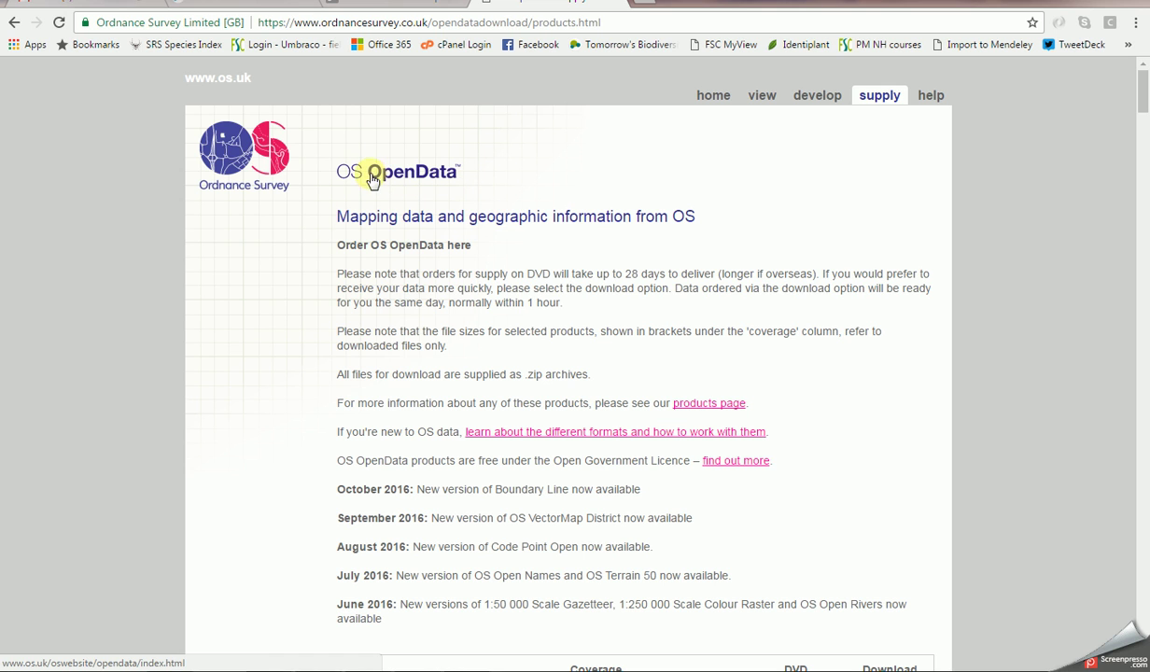
pyautogui.click(1142, 89)
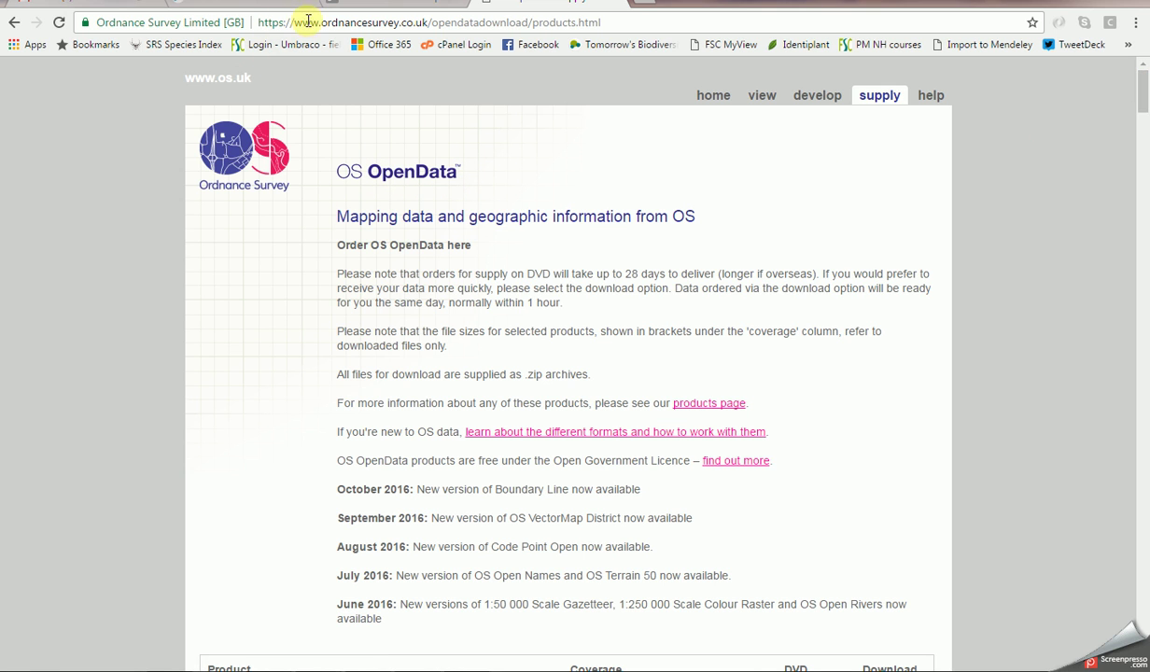
pyautogui.moveTo(300, 22); pyautogui.dragTo(620, 21)
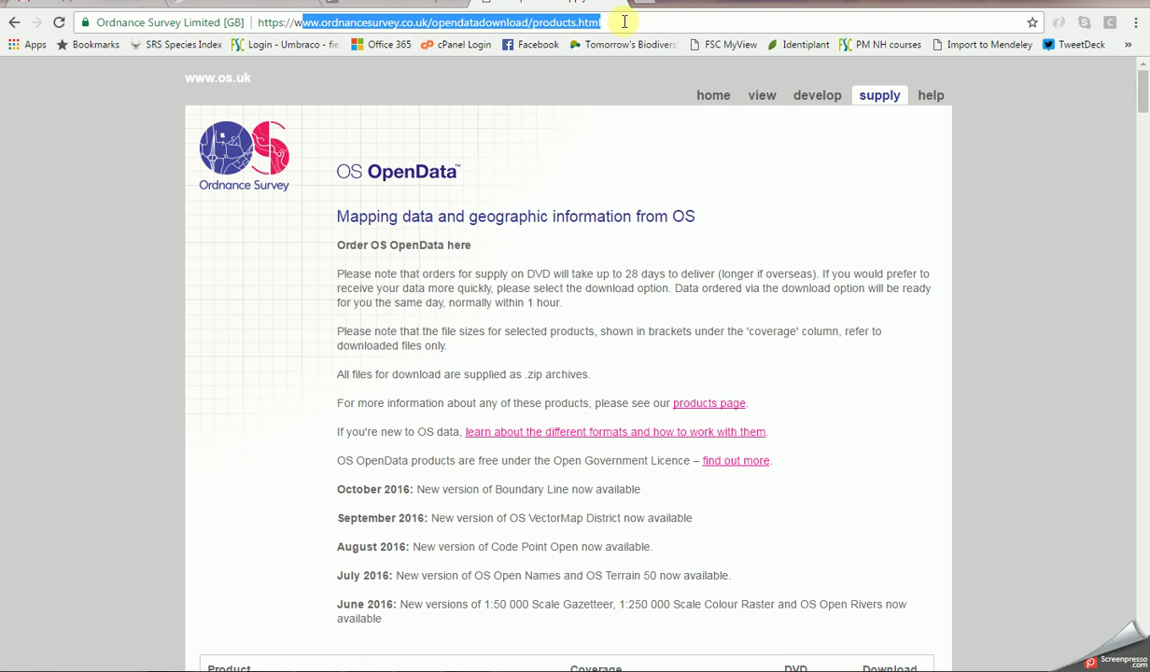
pyautogui.moveTo(1135, 91); pyautogui.dragTo(1131, 227)
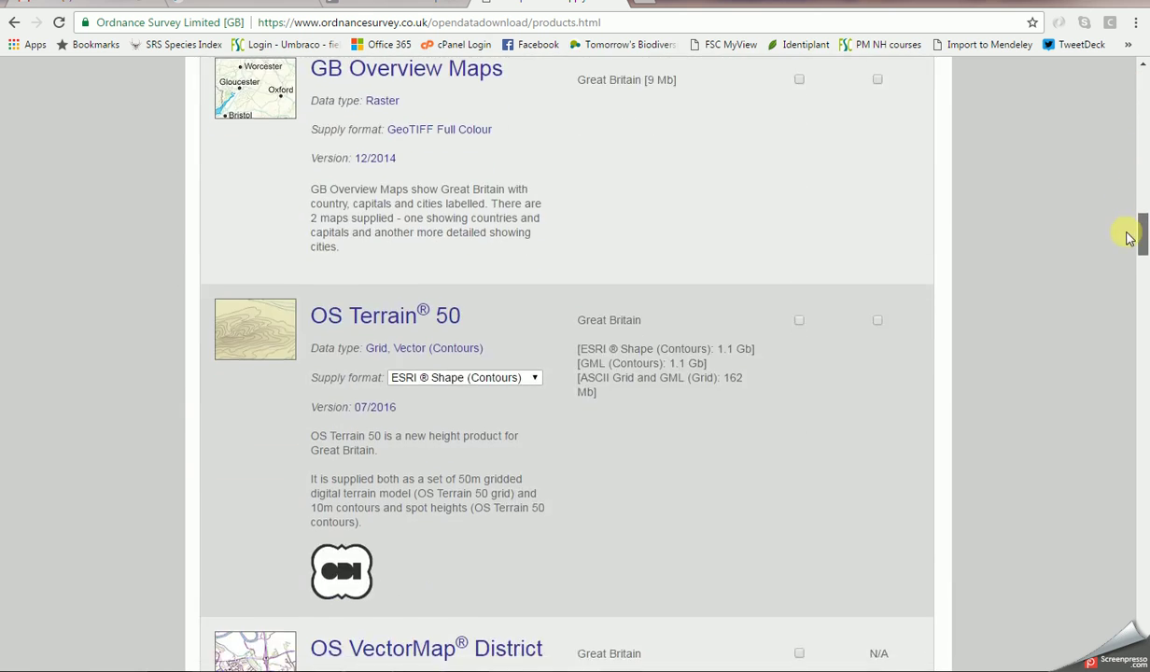
pyautogui.moveTo(1127, 238); pyautogui.dragTo(1100, 75)
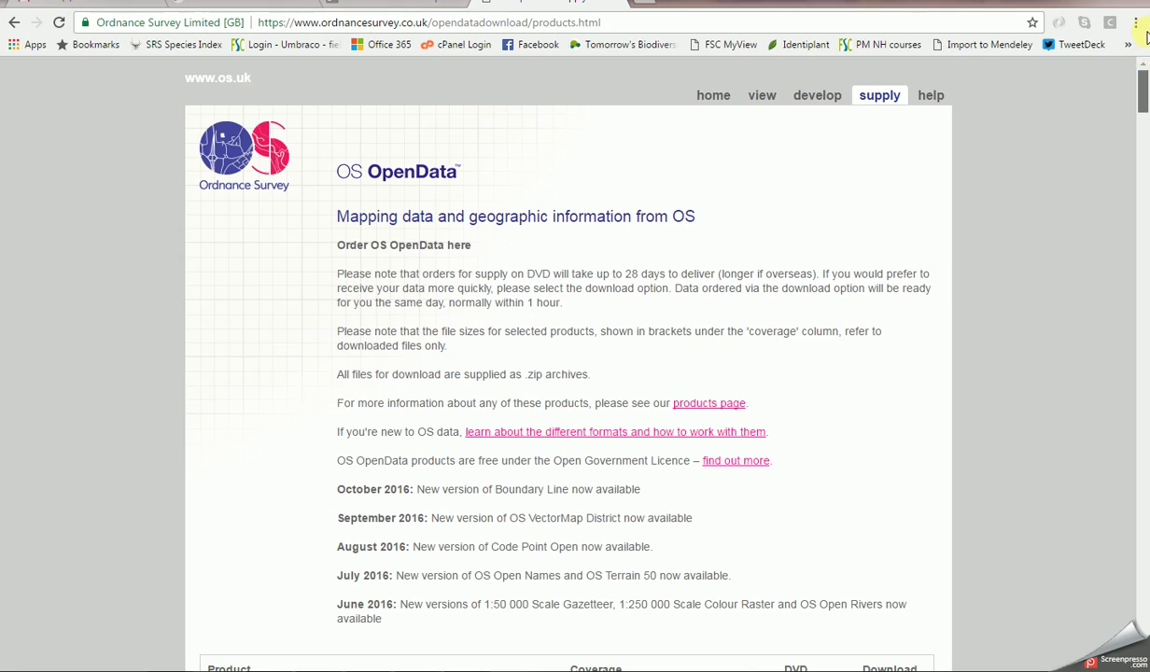
# Step: Load MiniScale (relief2) R16.tif from YNU Birds as a raster layer in QGIS
pyautogui.click(451, 670)
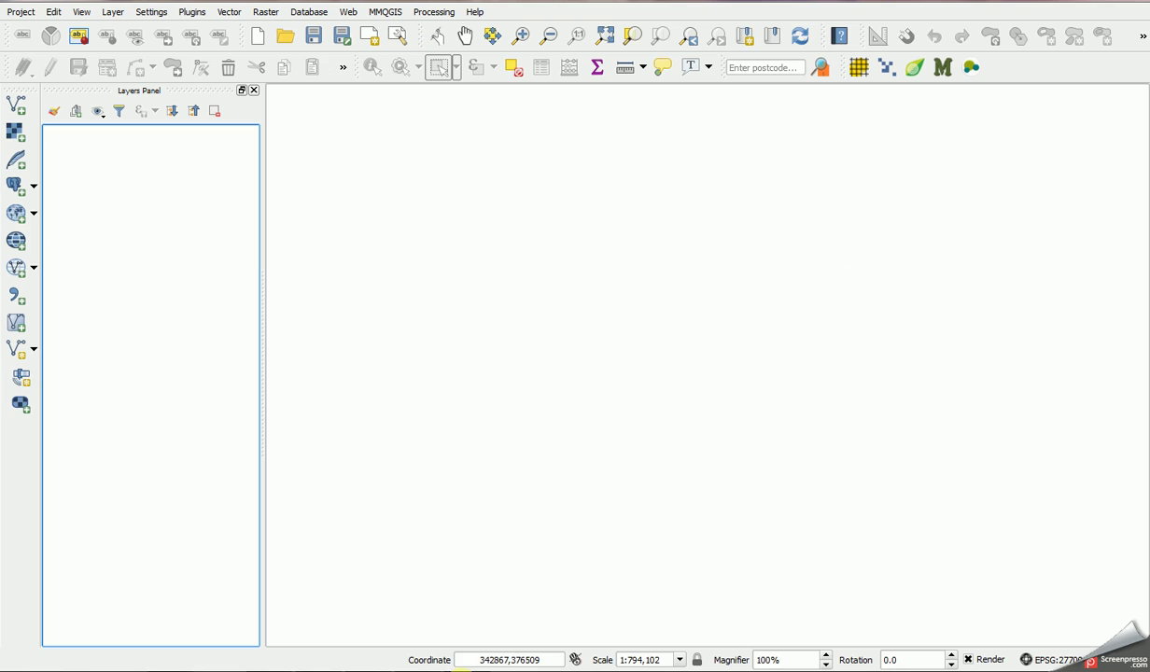
pyautogui.click(18, 134)
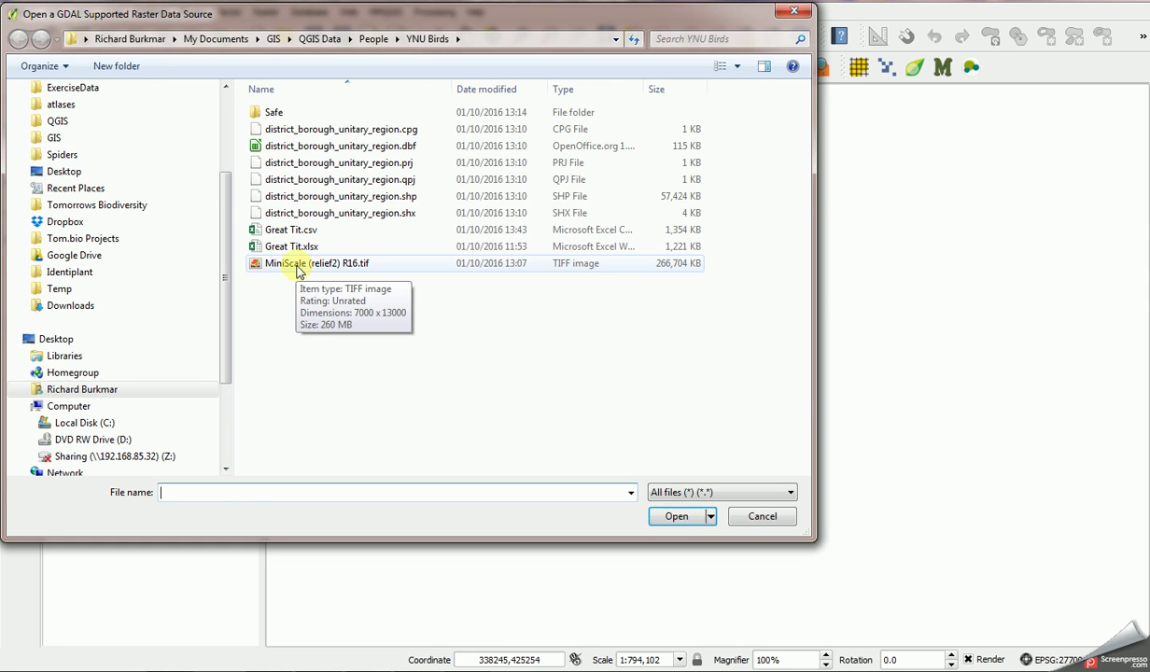
pyautogui.doubleClick(296, 265)
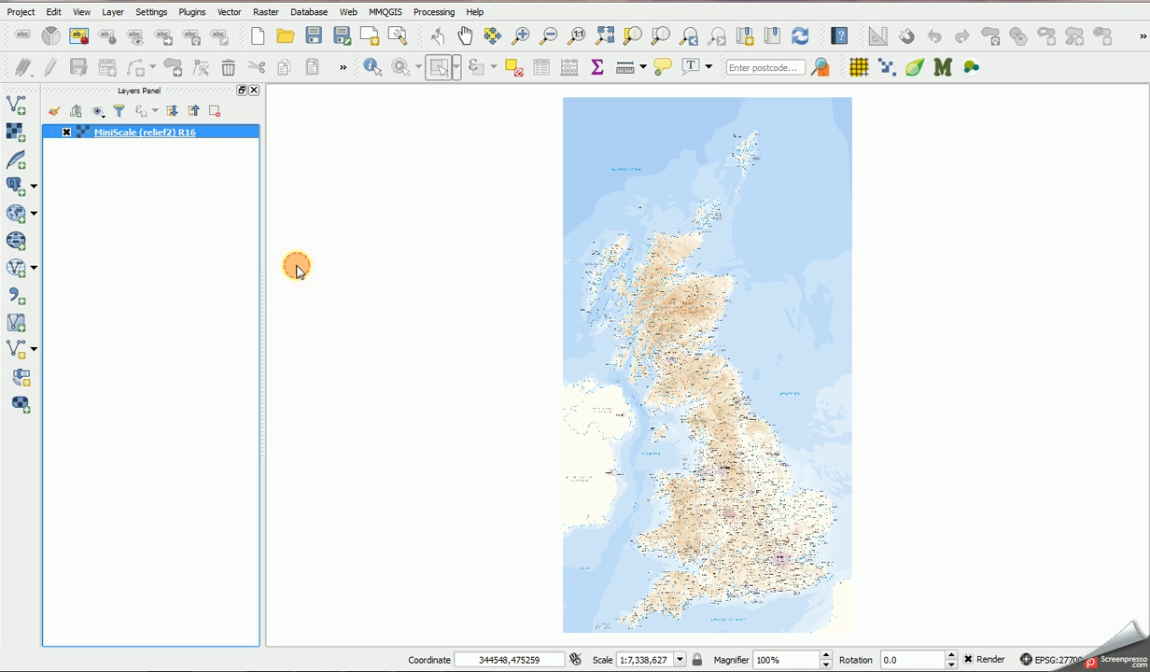
# Step: Create a new Biological Records source from Great Tit.csv in the YNU Birds folder
pyautogui.click(891, 69)
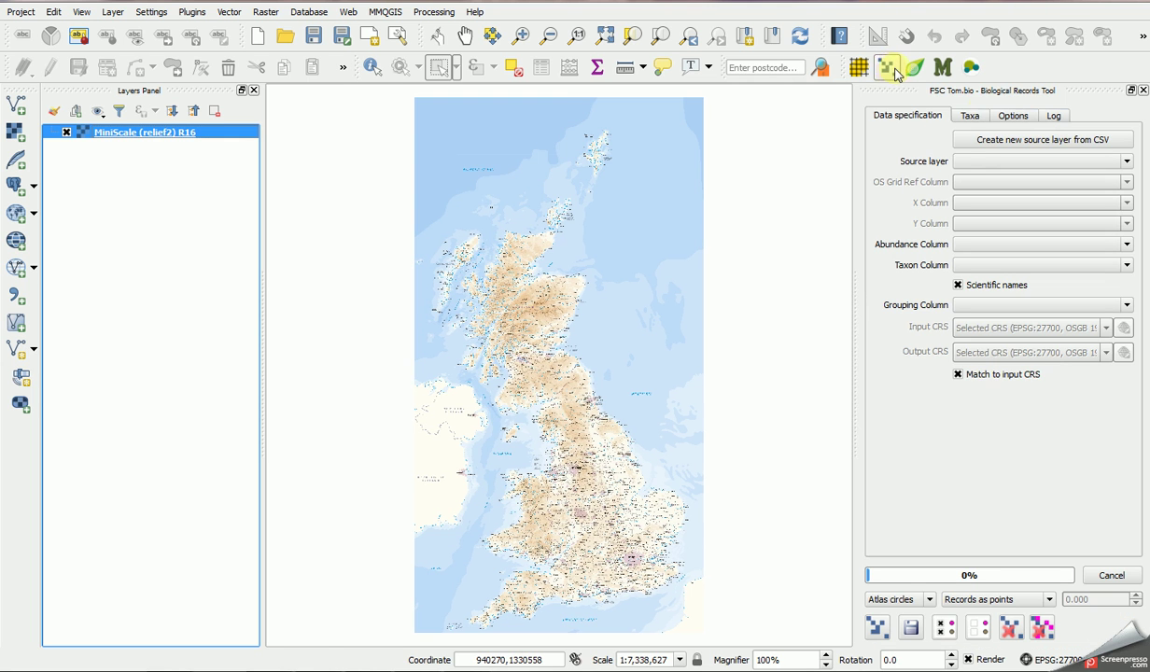
pyautogui.click(1003, 142)
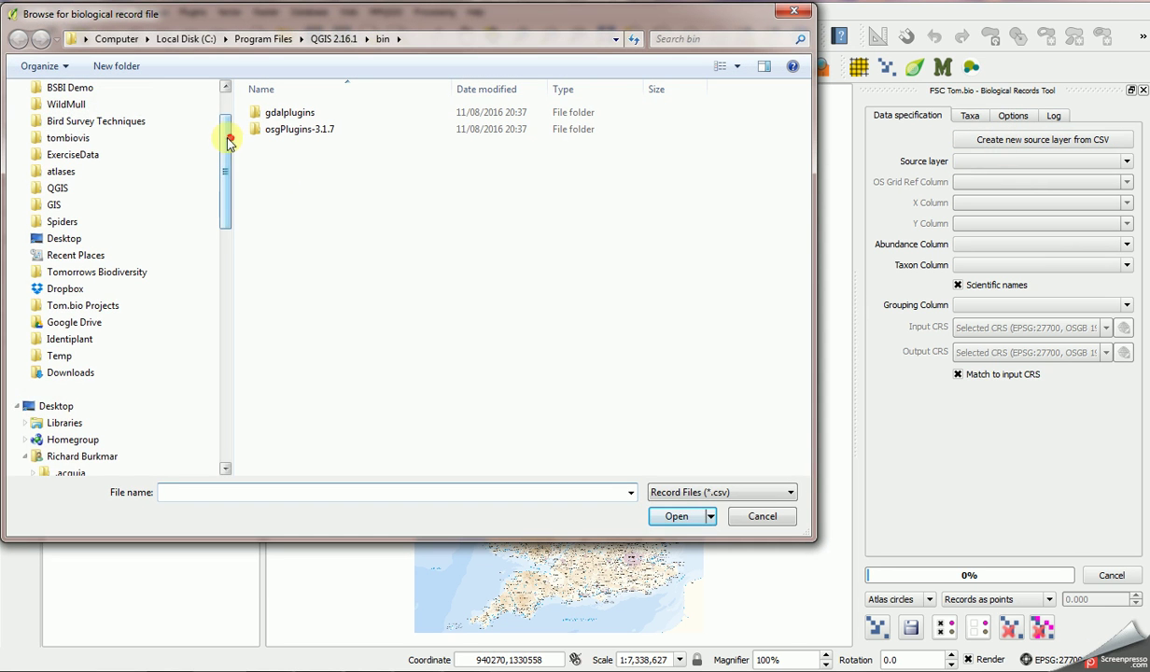
pyautogui.moveTo(226, 140); pyautogui.dragTo(226, 110)
pyautogui.click(76, 112)
pyautogui.doubleClick(280, 130)
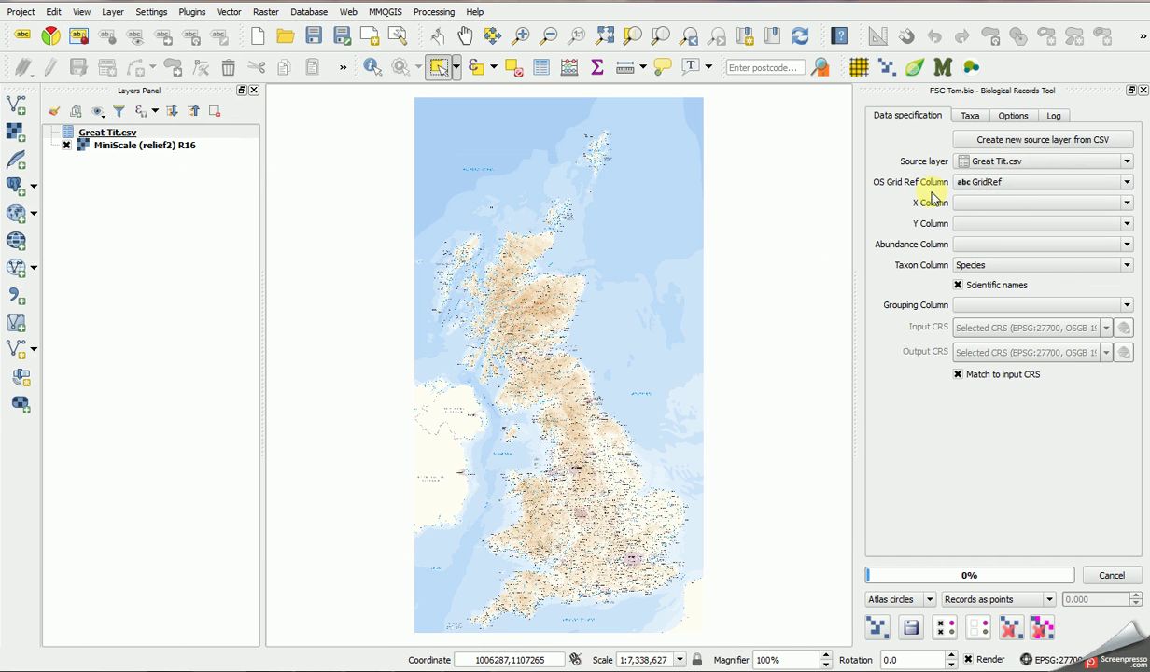
# Step: Set GridRef as grid reference, Species as taxon and Abundace as abundance column
pyautogui.click(1054, 186)
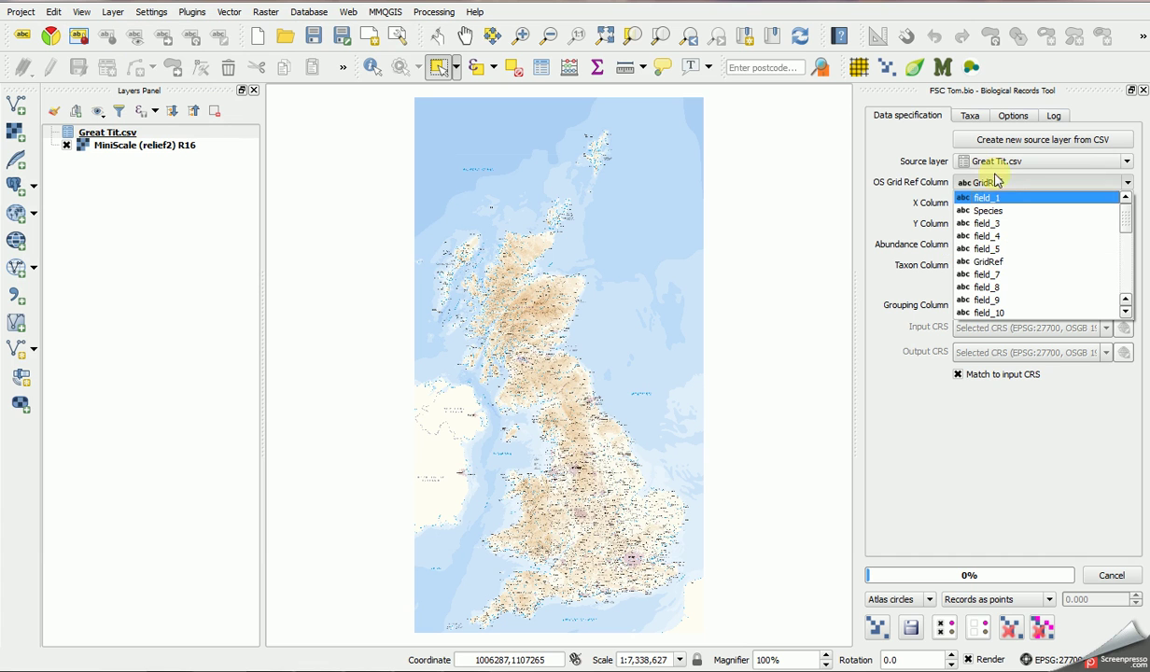
pyautogui.click(1006, 260)
pyautogui.click(1021, 265)
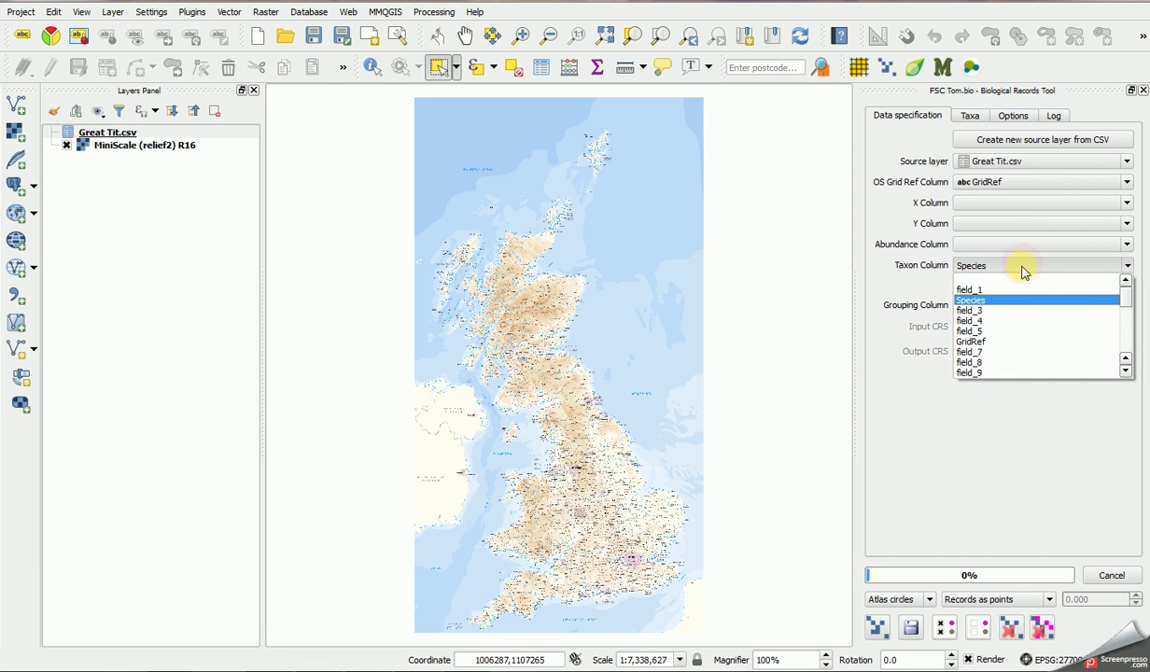
pyautogui.click(991, 298)
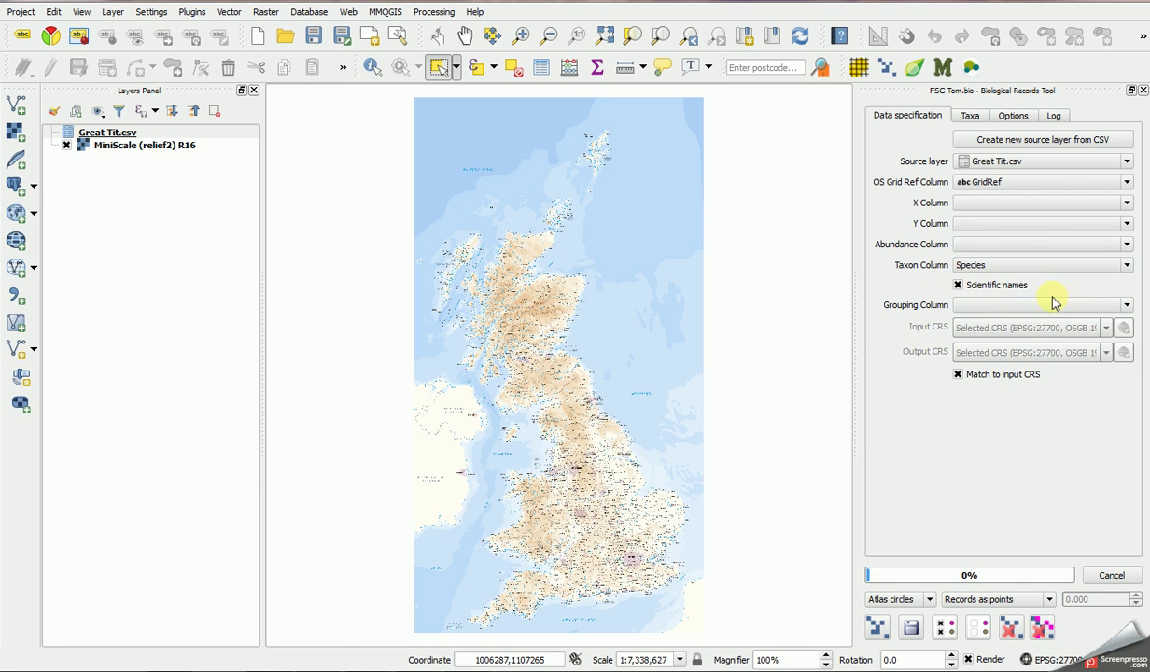
pyautogui.click(993, 244)
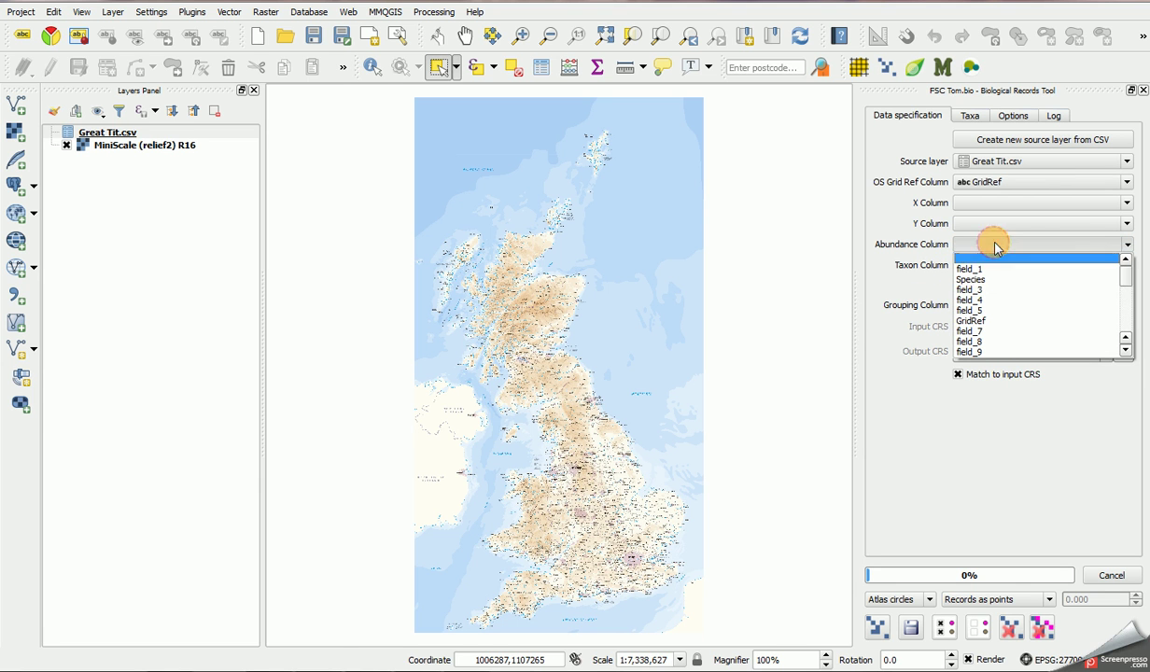
pyautogui.scroll(-3, 1124, 285)
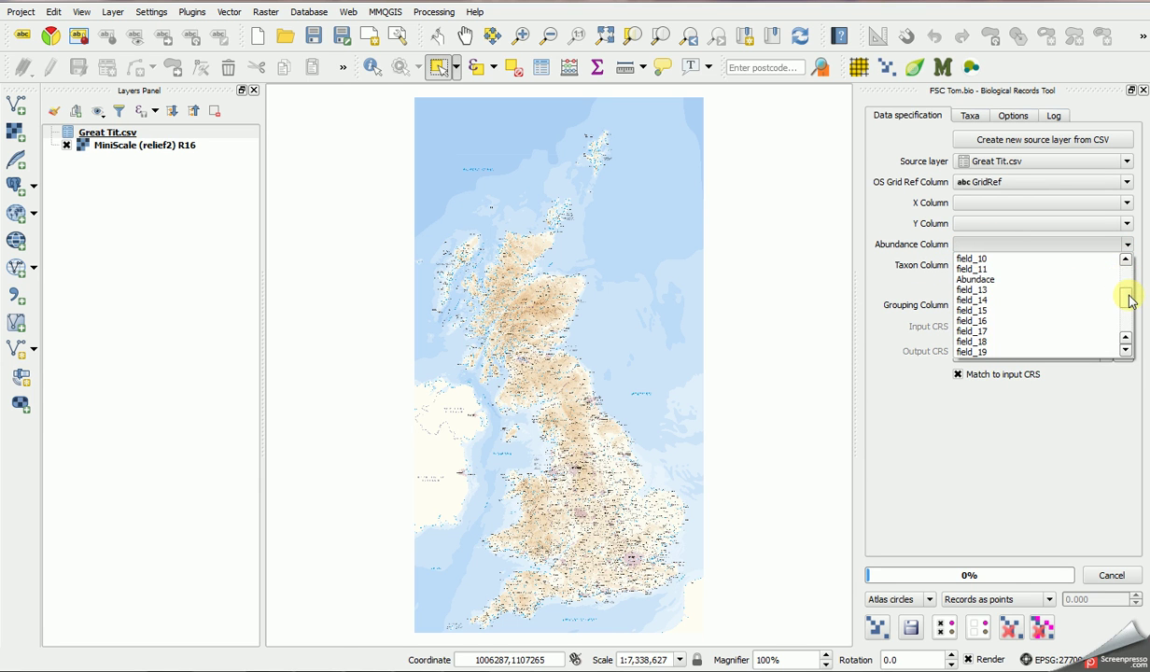
pyautogui.click(993, 280)
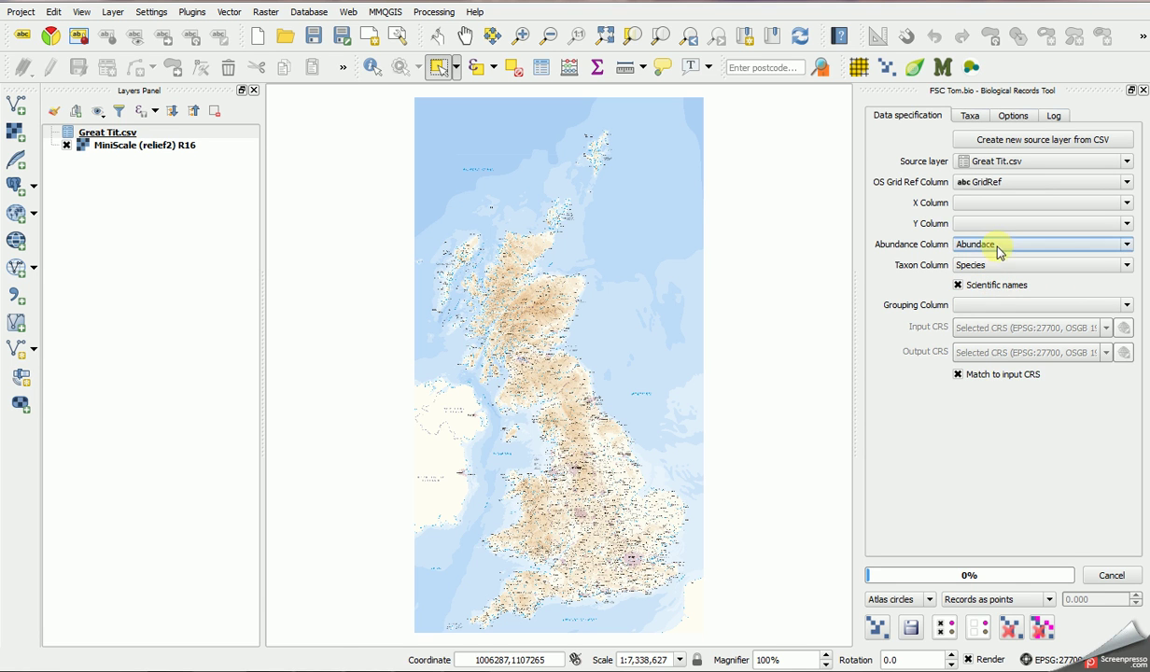
# Step: Load the taxa from the records and tick Parus major under Parus
pyautogui.click(972, 118)
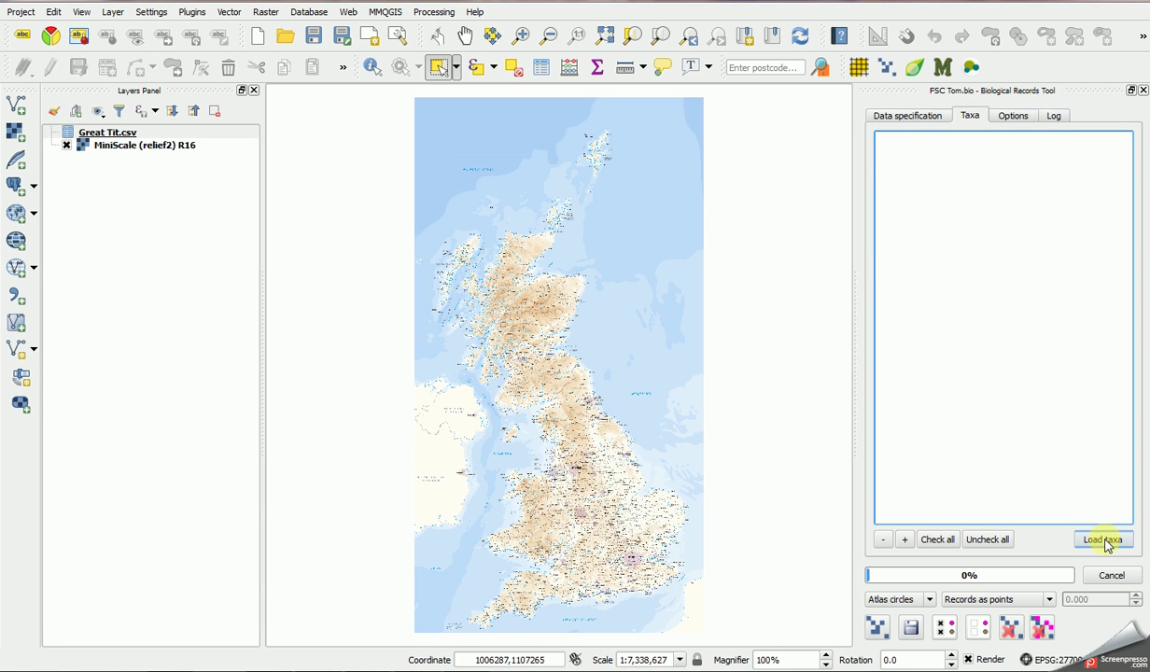
pyautogui.click(1104, 544)
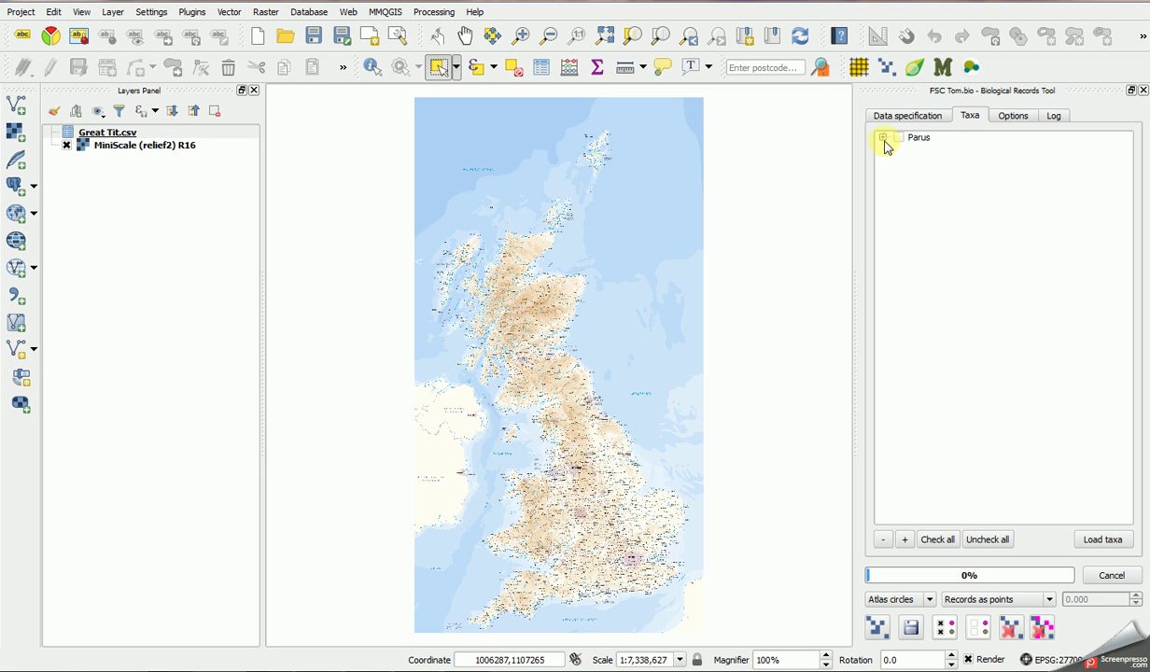
pyautogui.click(884, 139)
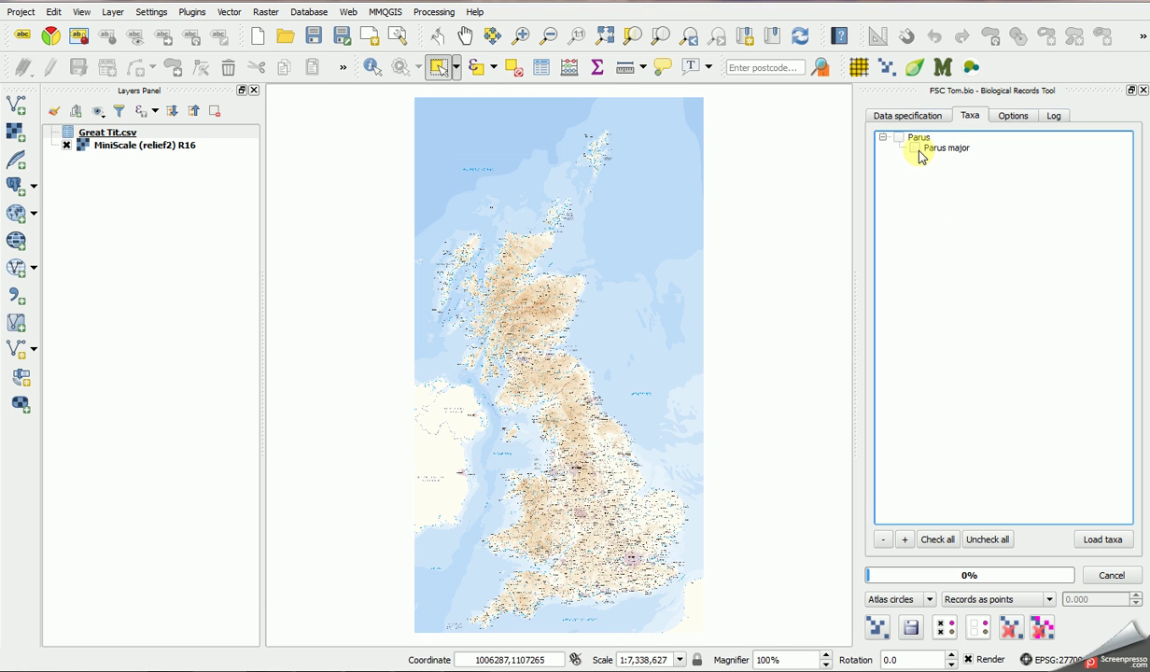
pyautogui.click(915, 148)
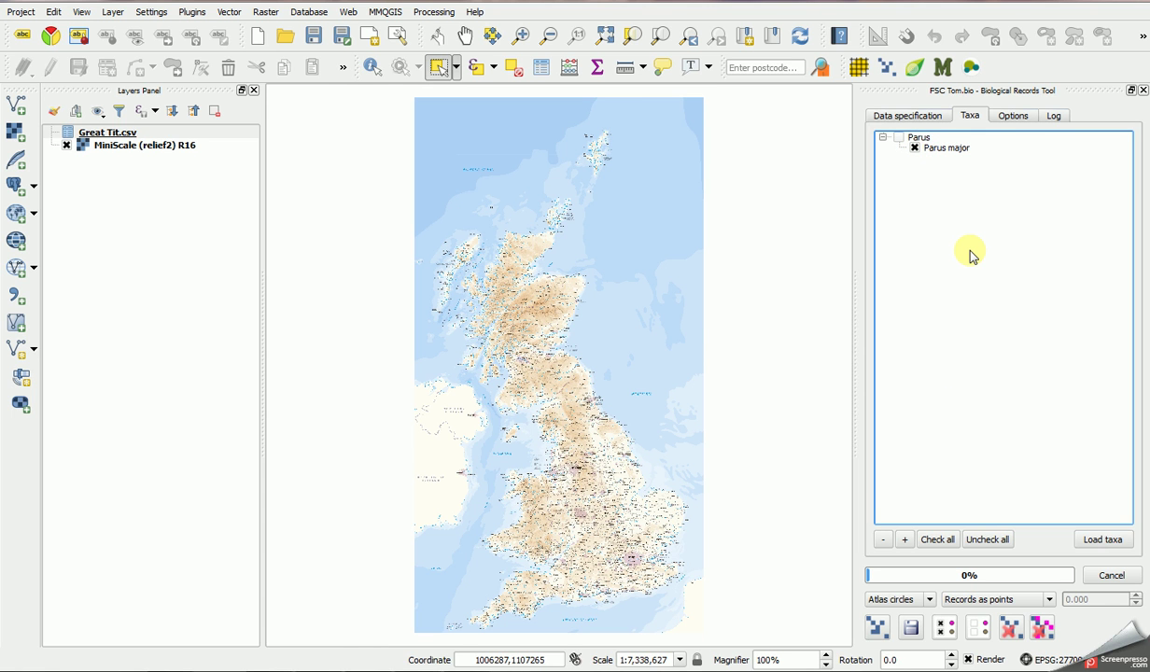
pyautogui.click(917, 118)
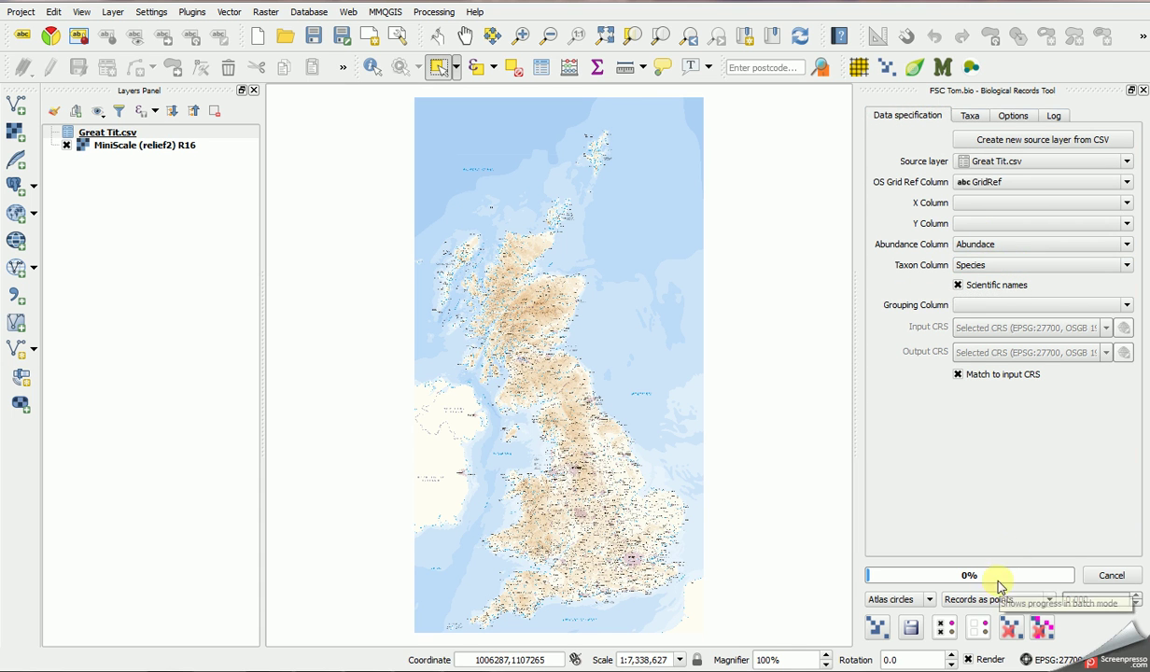
# Step: Plot Parus major as green points, zoom onto their Yorkshire cluster, then delete that temporary layer
pyautogui.click(878, 628)
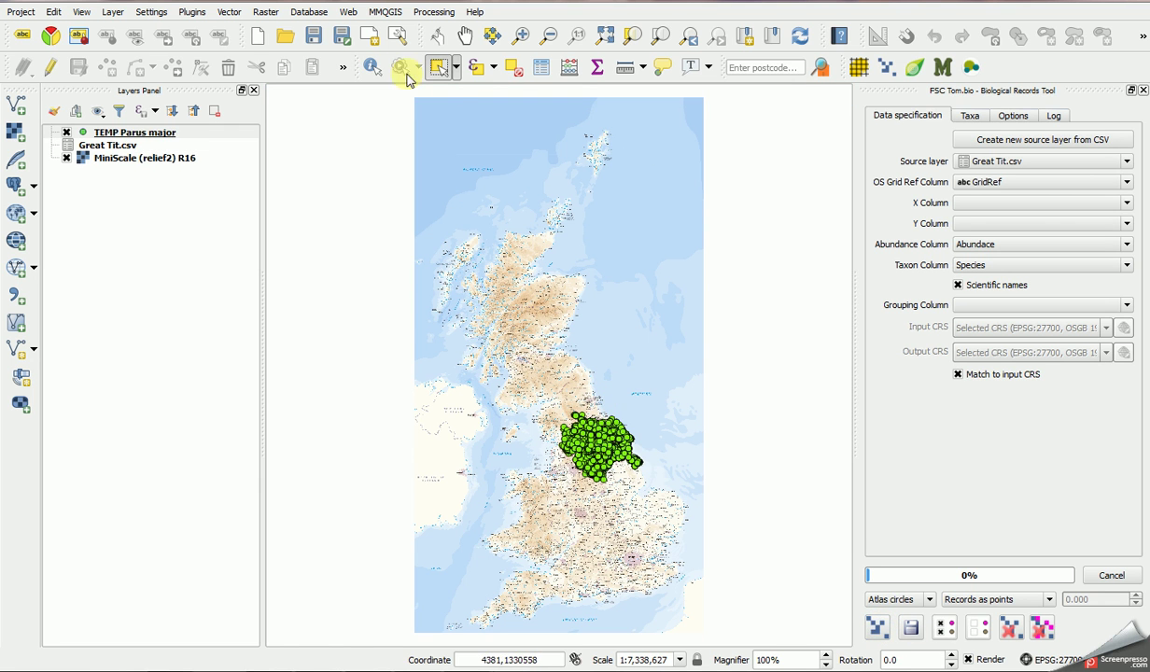
pyautogui.click(522, 37)
pyautogui.moveTo(555, 407); pyautogui.dragTo(655, 499)
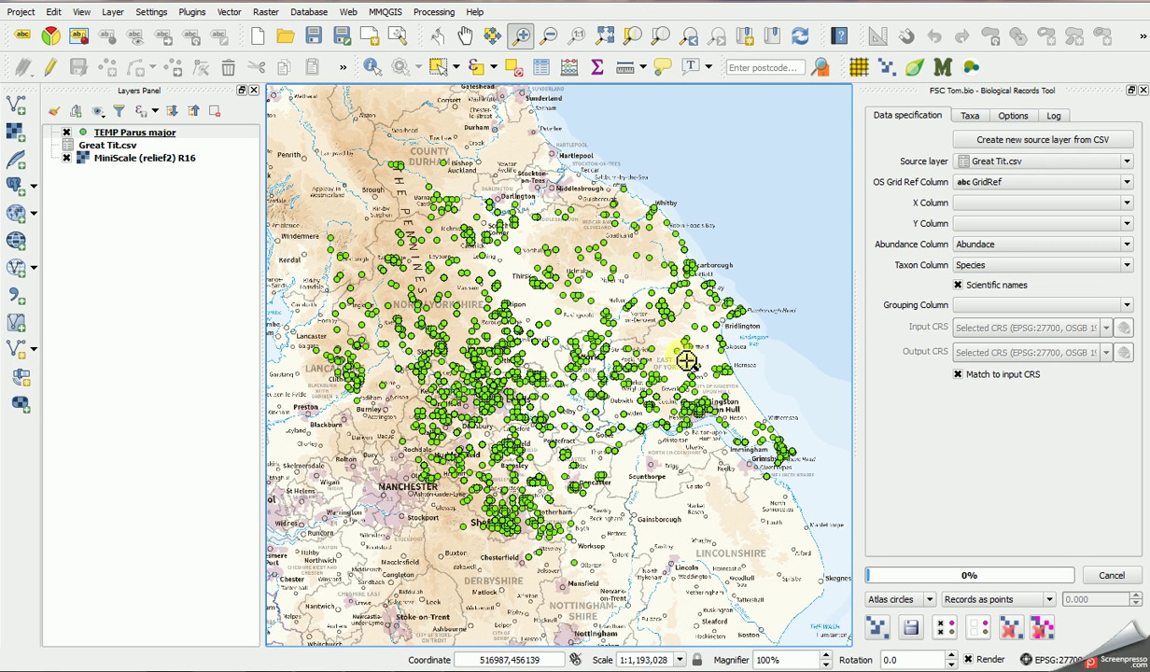
pyautogui.click(1045, 628)
pyautogui.click(1017, 600)
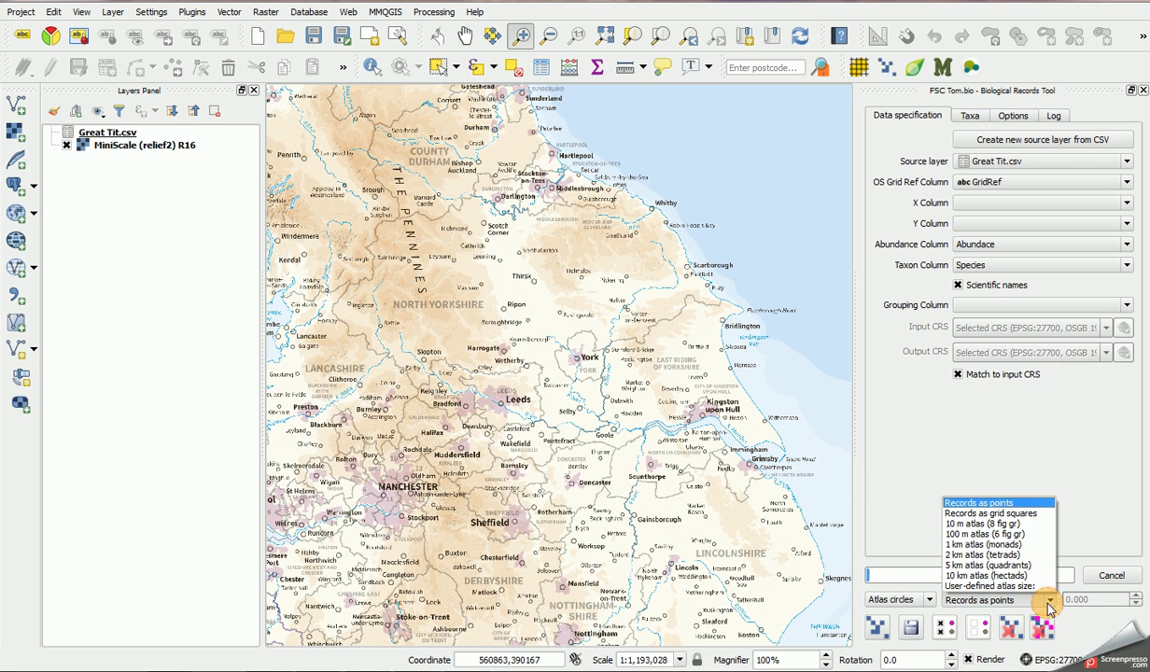
# Step: Create a TEMP Parus major 10 km atlas (hectads) layer of brown circles across Yorkshire
pyautogui.click(990, 575)
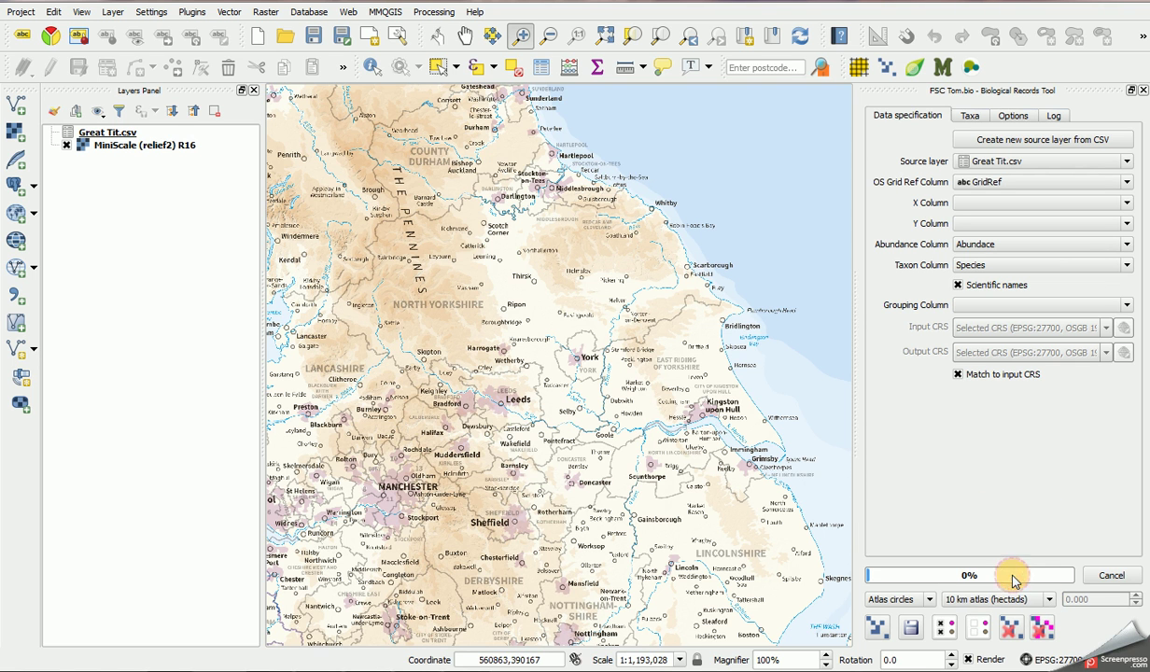
pyautogui.click(876, 629)
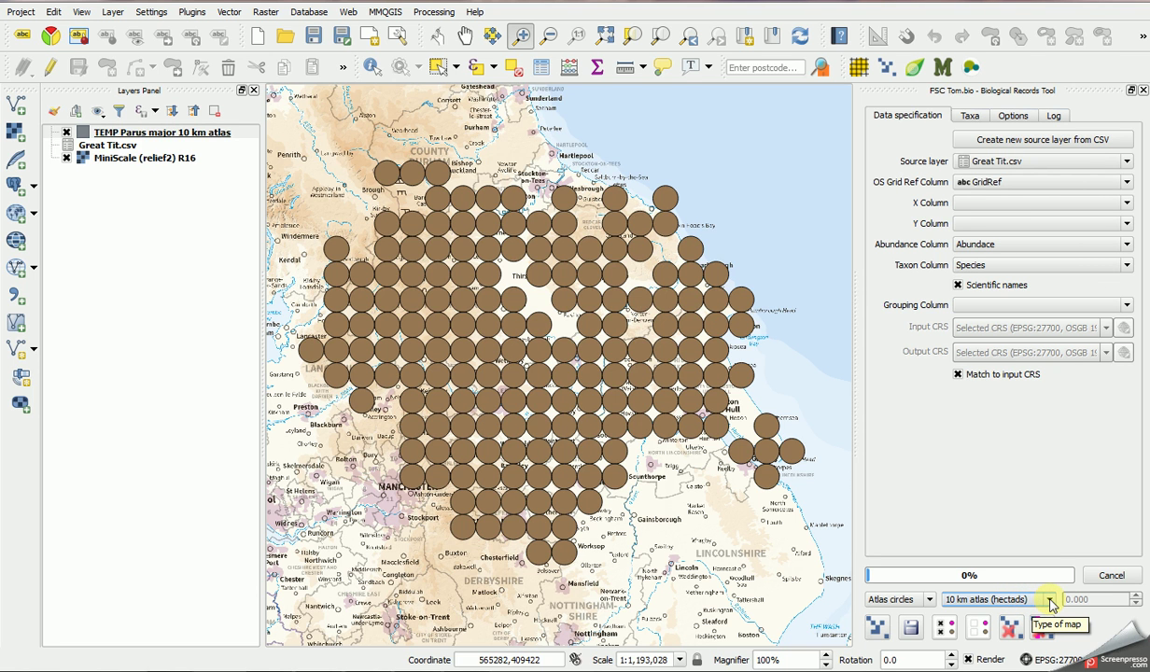
pyautogui.click(1050, 605)
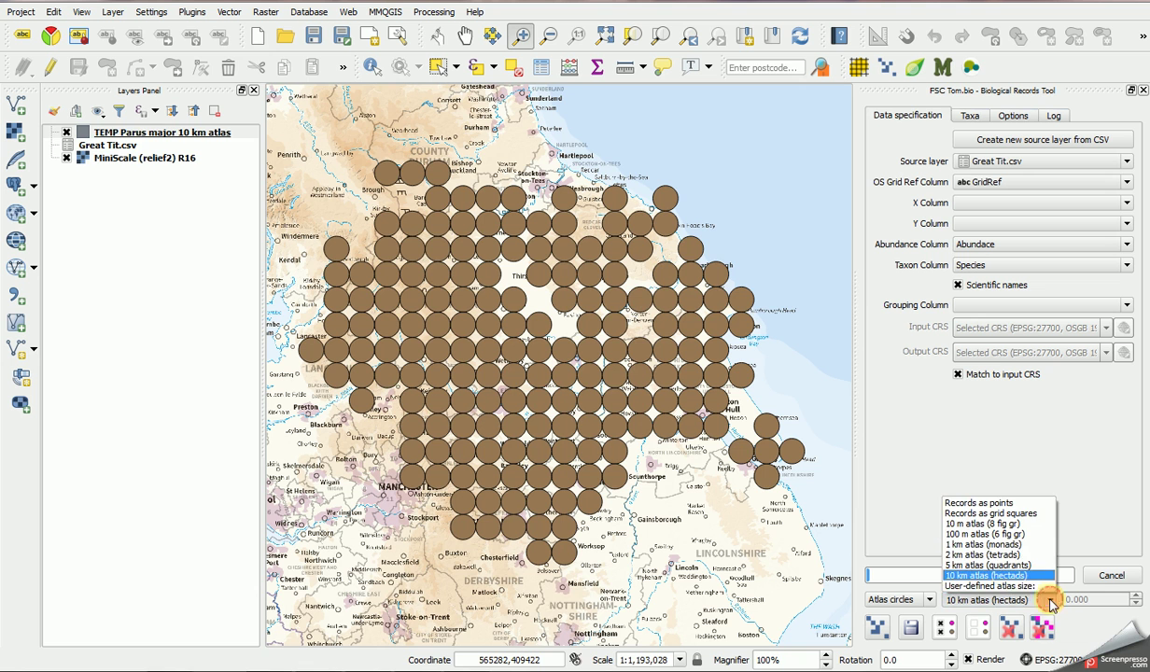
# Step: Pick the 2 km atlas (tetrads) map type, clear the 10 km layer, and generate tetrad circles
pyautogui.click(1007, 560)
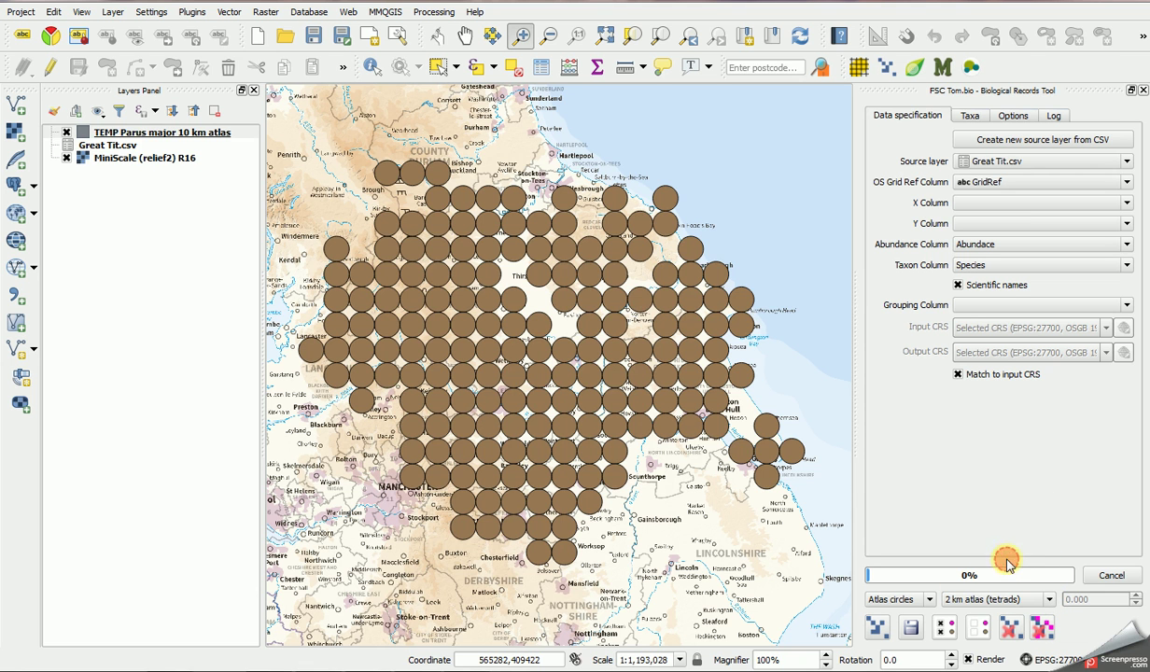
pyautogui.click(1044, 628)
pyautogui.click(877, 628)
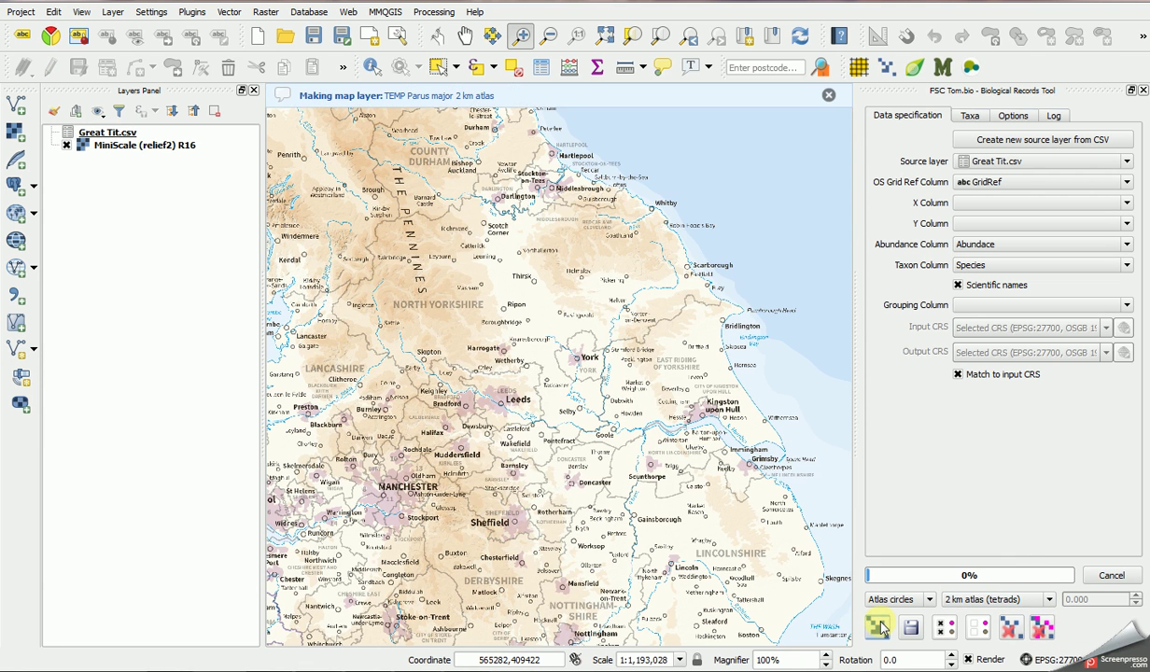